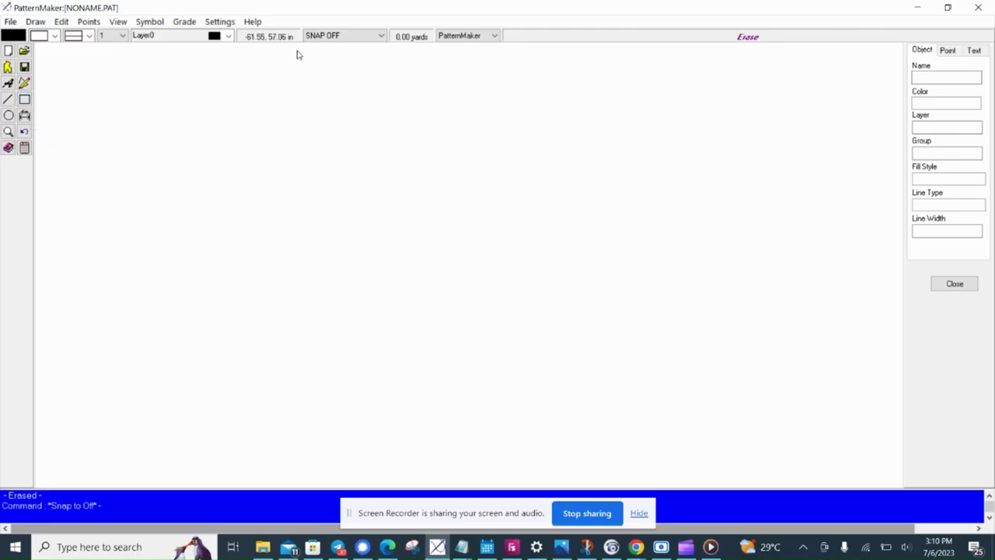
Step: Leave Snap Mode at SNAP OFF and draw a large rectangle across the canvas's upper-left area
{"action": "left_click", "coordinate": [336, 37]}
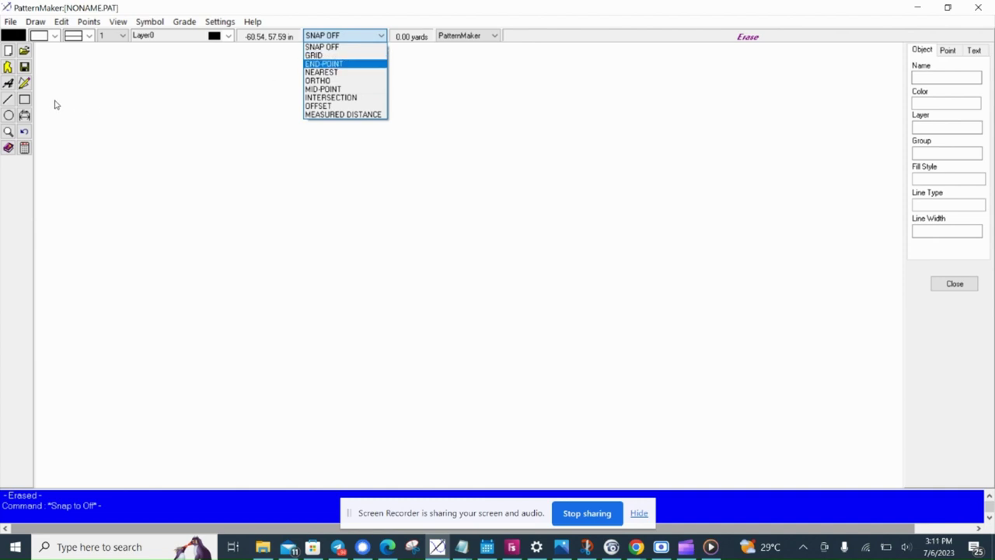
{"action": "left_click", "coordinate": [26, 103]}
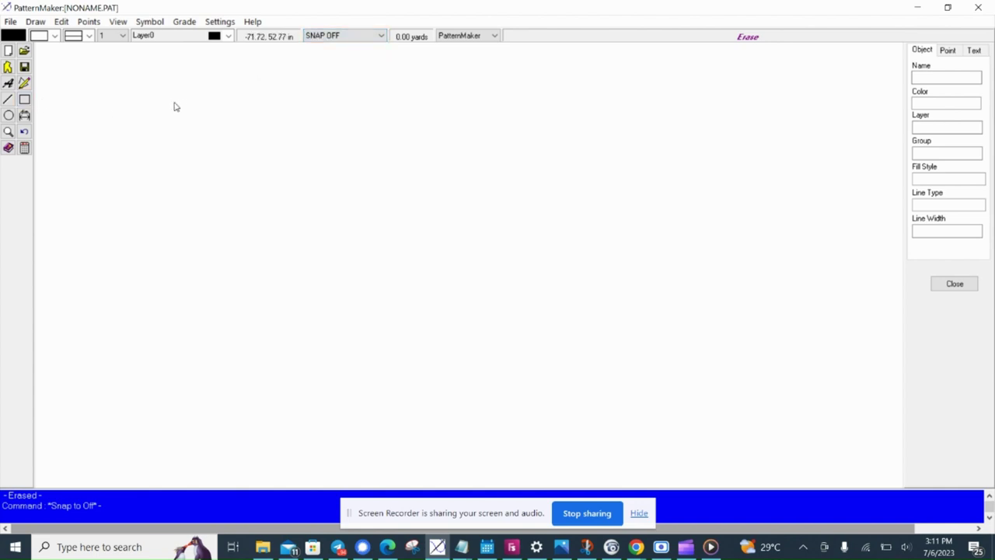
{"action": "left_click", "coordinate": [335, 231]}
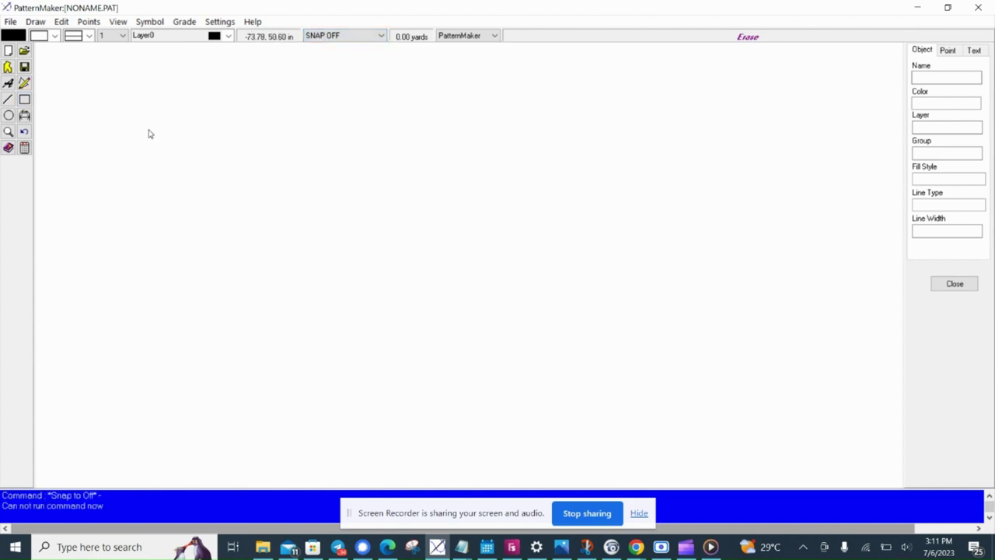
{"action": "left_click", "coordinate": [24, 100]}
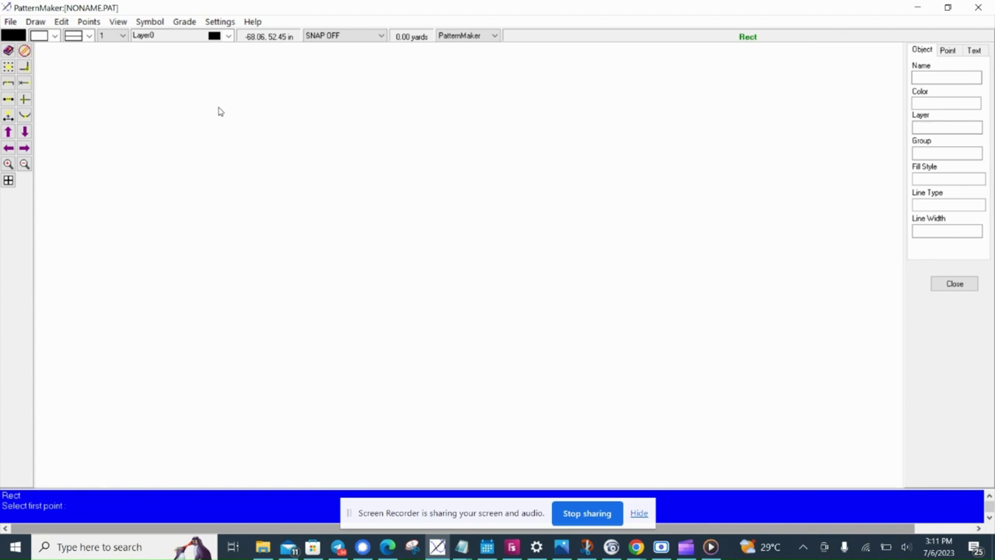
{"action": "left_click", "coordinate": [217, 106]}
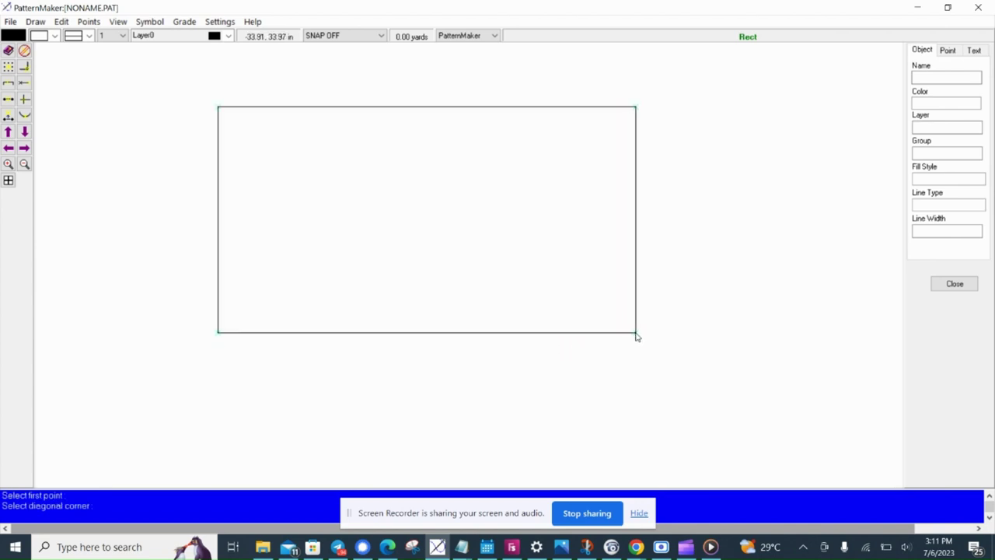
{"action": "left_click", "coordinate": [608, 346]}
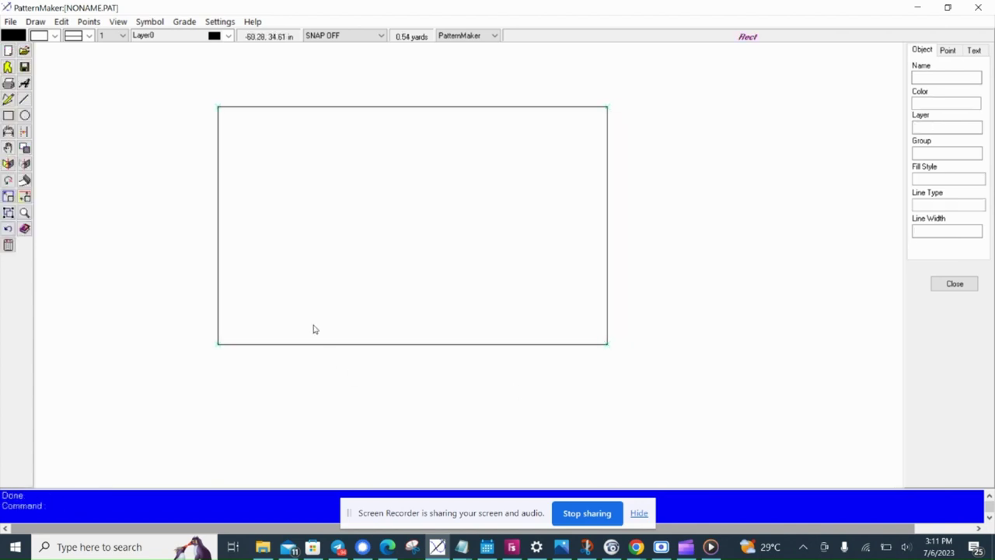
Step: Use Points > Add Vertex to add a vertex on the top edge, bowing it slightly upward
{"action": "left_click", "coordinate": [90, 23]}
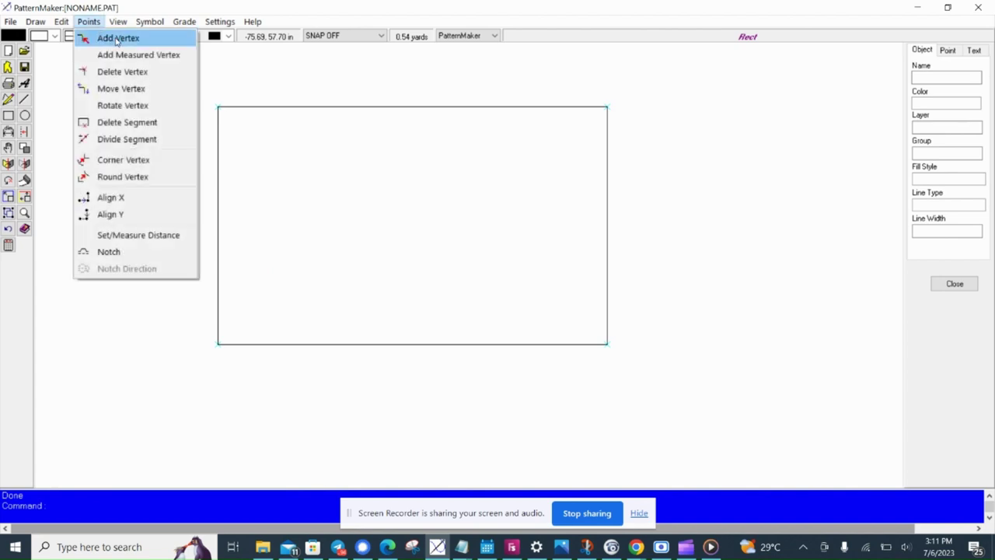
{"action": "left_click", "coordinate": [116, 39]}
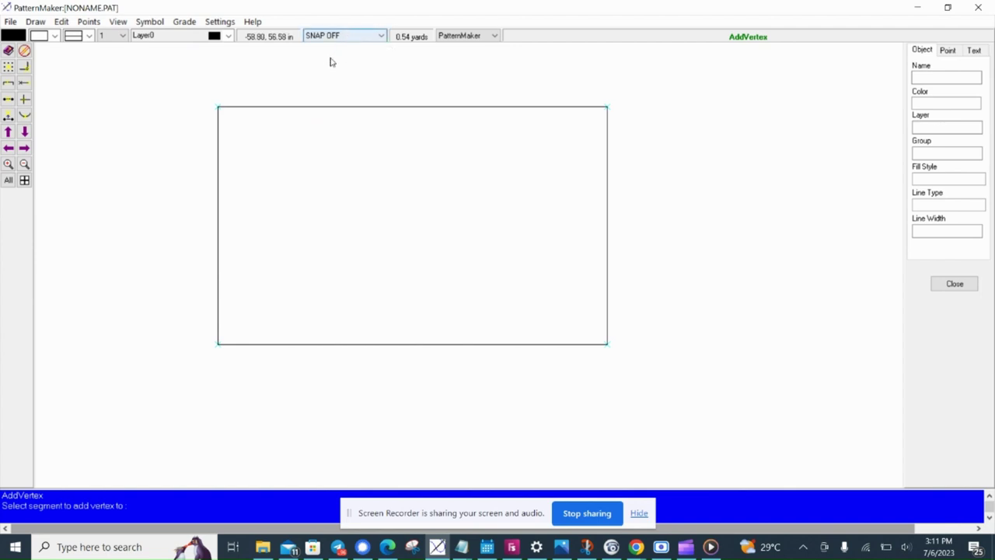
{"action": "left_click", "coordinate": [325, 109]}
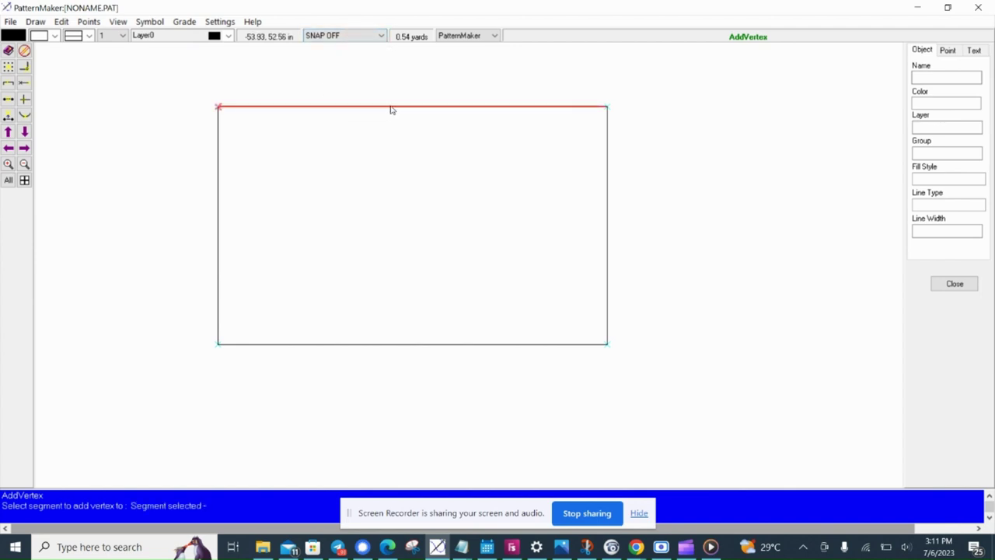
{"action": "left_click", "coordinate": [327, 107]}
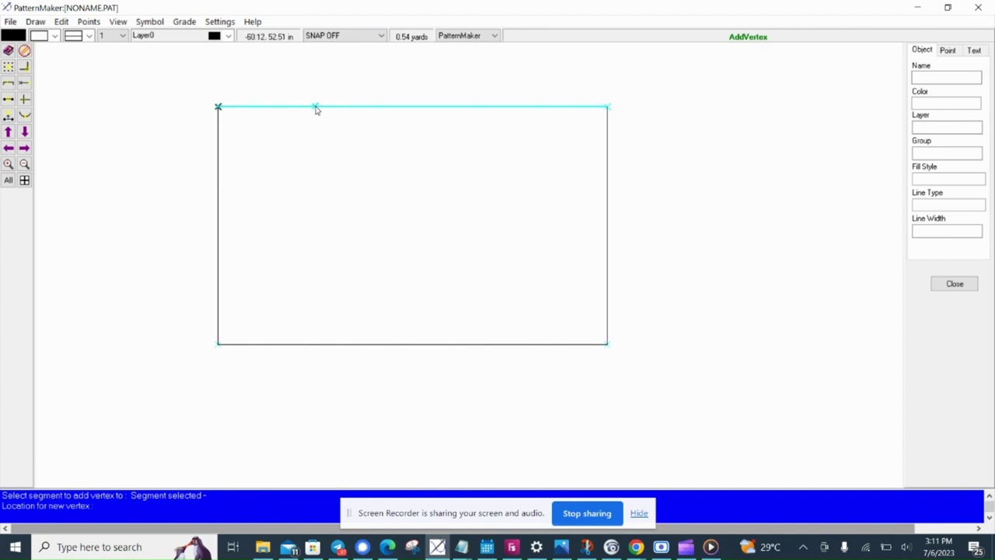
{"action": "left_click", "coordinate": [324, 104]}
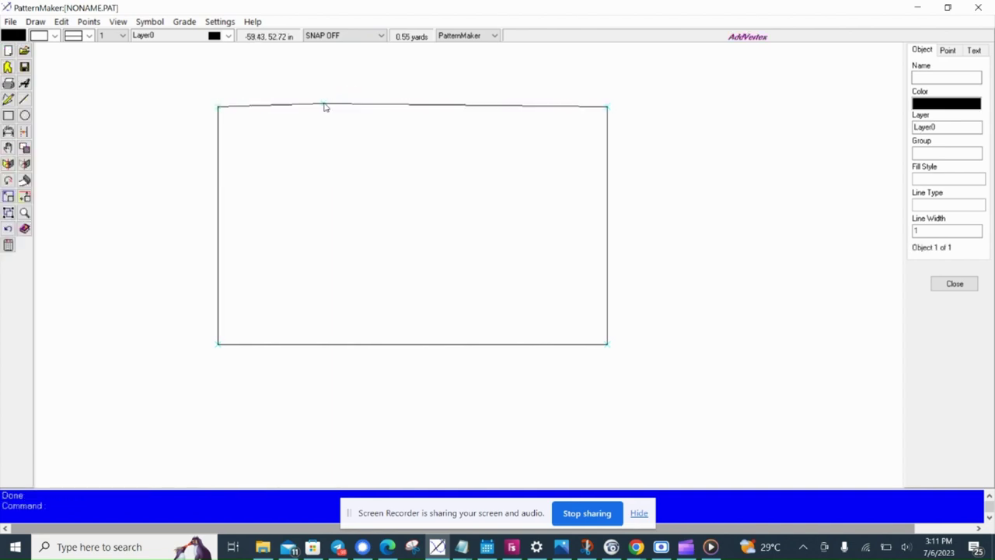
{"action": "left_click", "coordinate": [348, 40]}
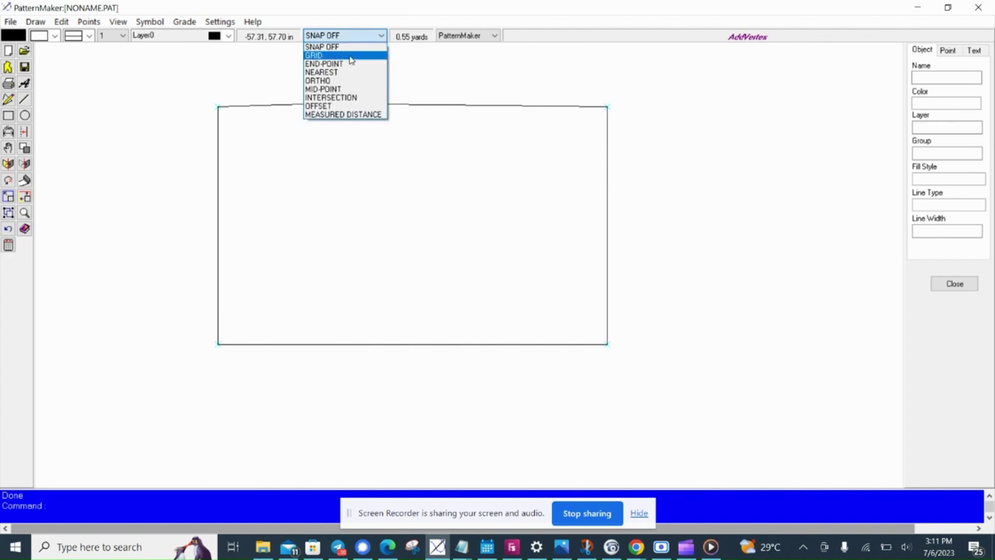
Step: With END-POINT snap, add a vertex midway down the rectangle's right edge
{"action": "left_click", "coordinate": [349, 63]}
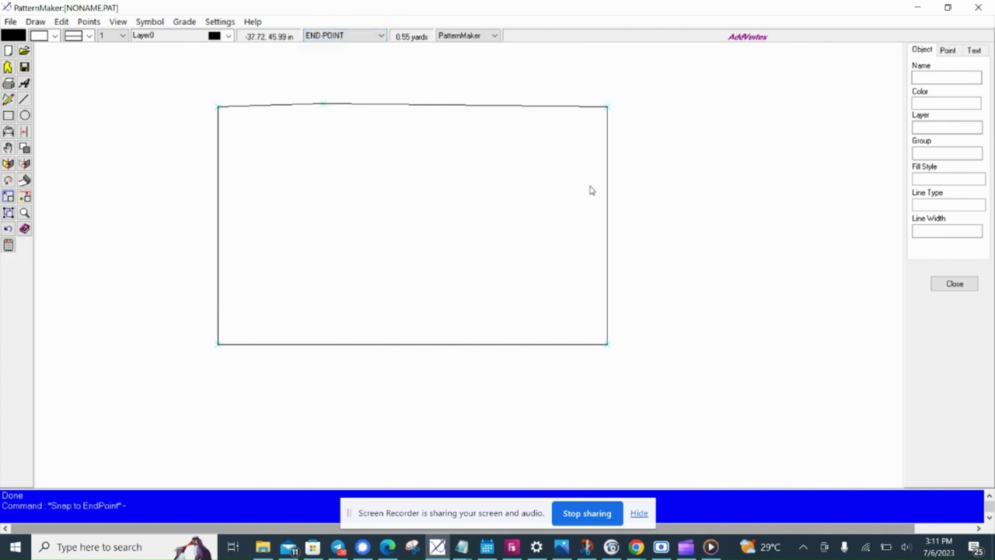
{"action": "left_click", "coordinate": [609, 204]}
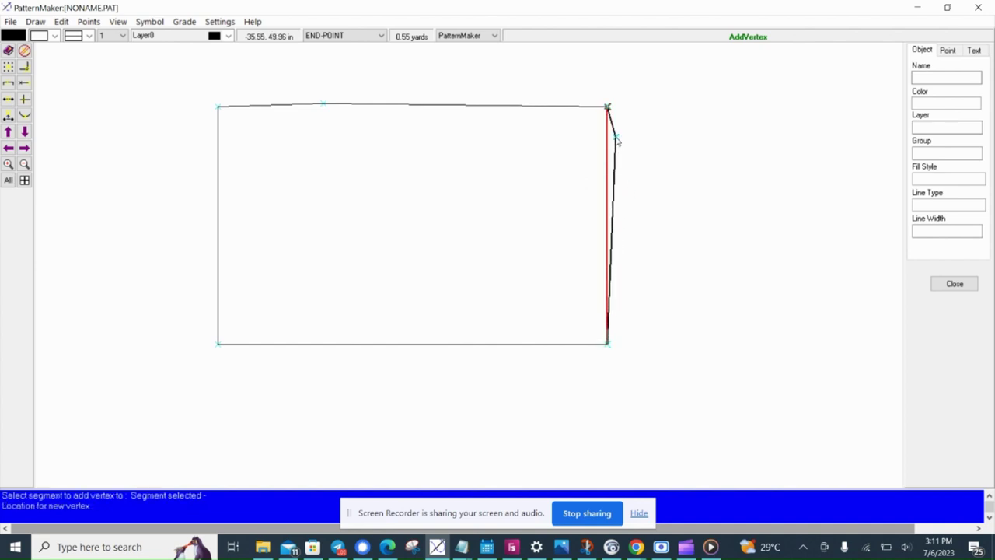
{"action": "left_click", "coordinate": [615, 111]}
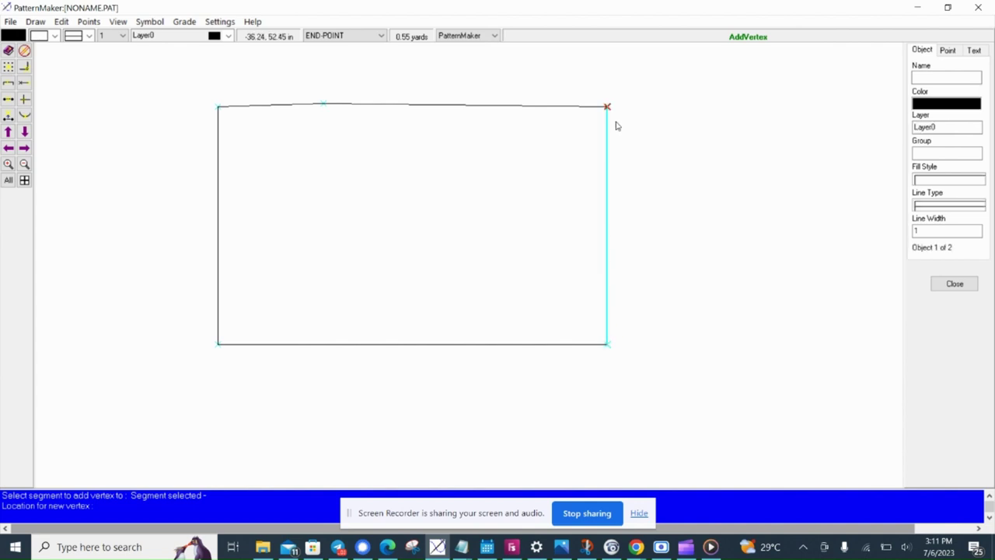
{"action": "left_click", "coordinate": [608, 221]}
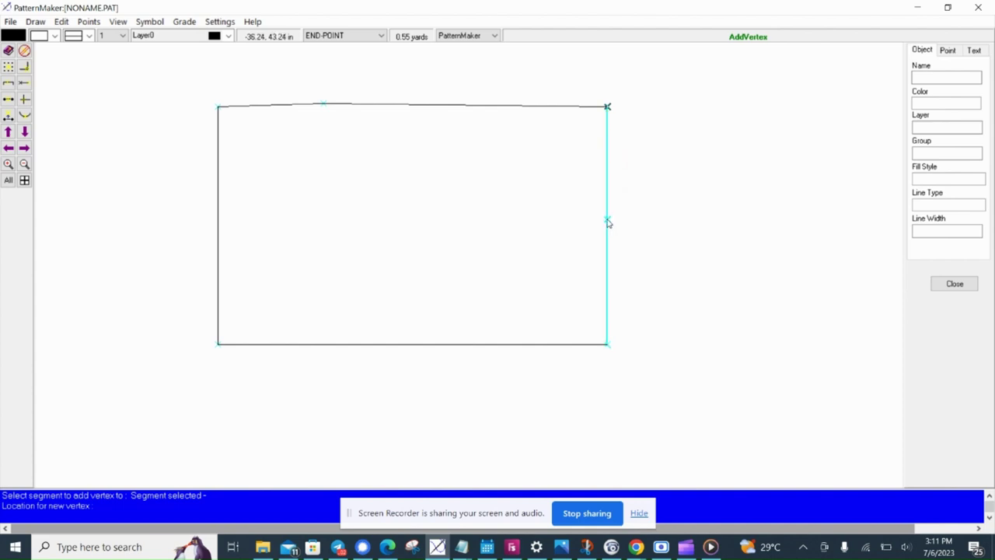
{"action": "left_click", "coordinate": [608, 223]}
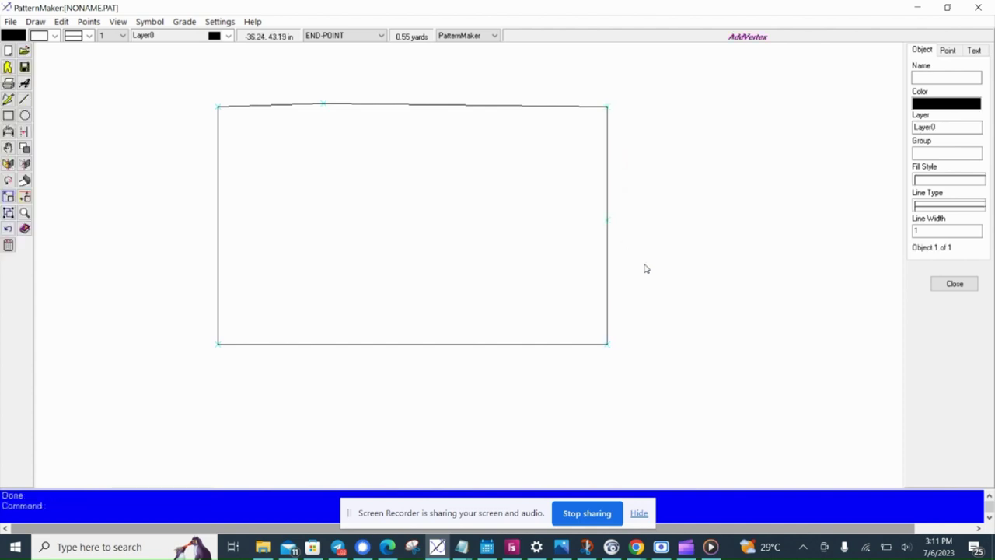
Step: With NEAREST snap, add two vertices on the left edge, one midway and one higher up
{"action": "left_click", "coordinate": [338, 36]}
{"action": "left_click", "coordinate": [334, 75]}
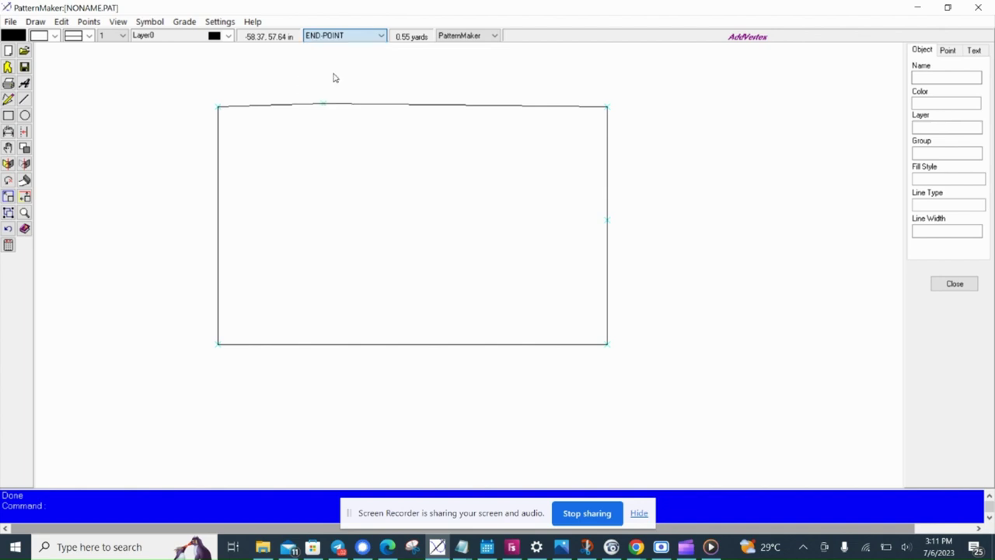
{"action": "left_click", "coordinate": [228, 240]}
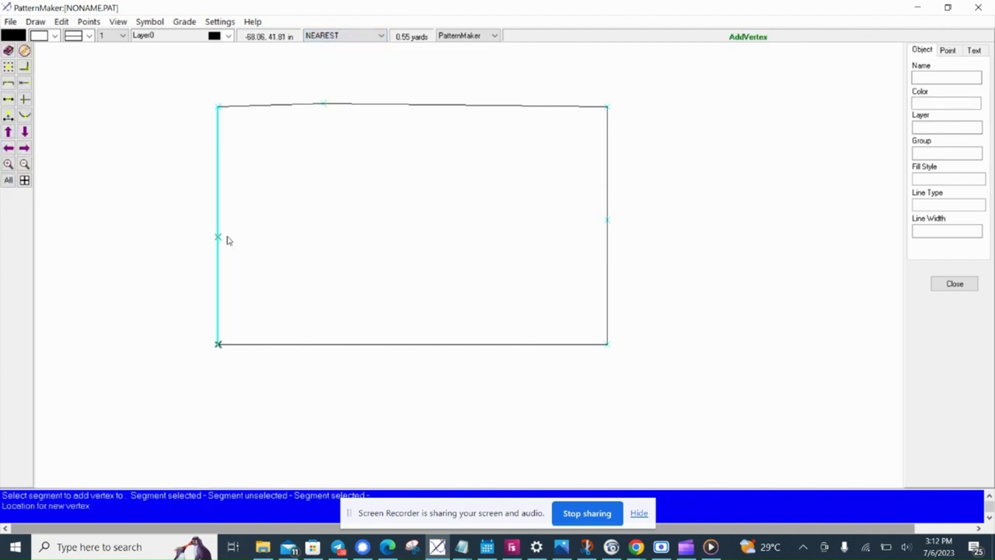
{"action": "left_click", "coordinate": [225, 236]}
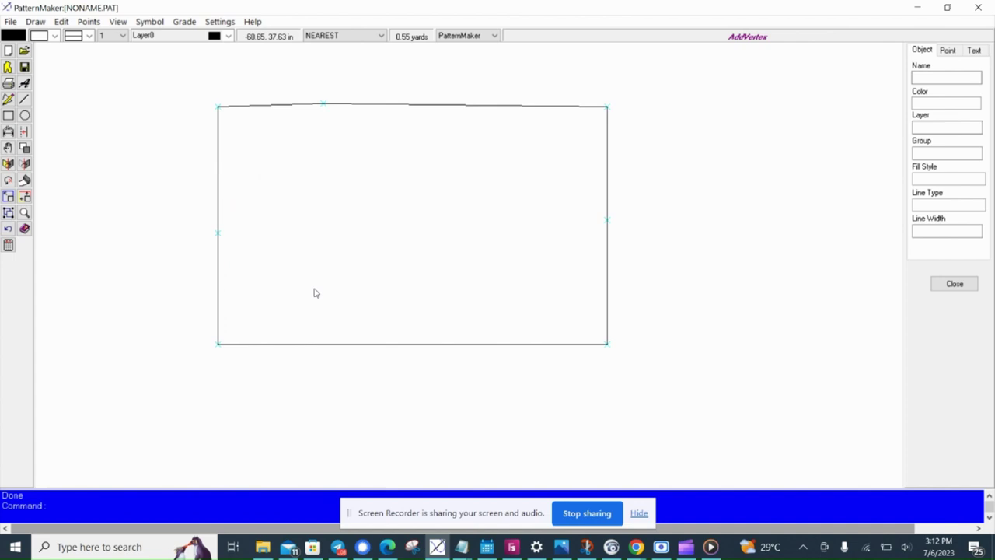
{"action": "left_click", "coordinate": [239, 182]}
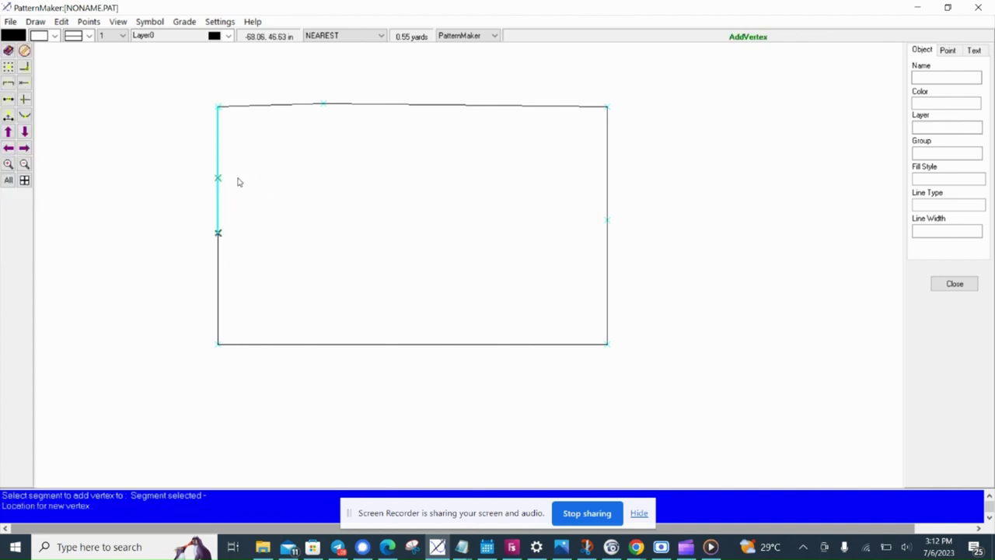
{"action": "left_click", "coordinate": [235, 153]}
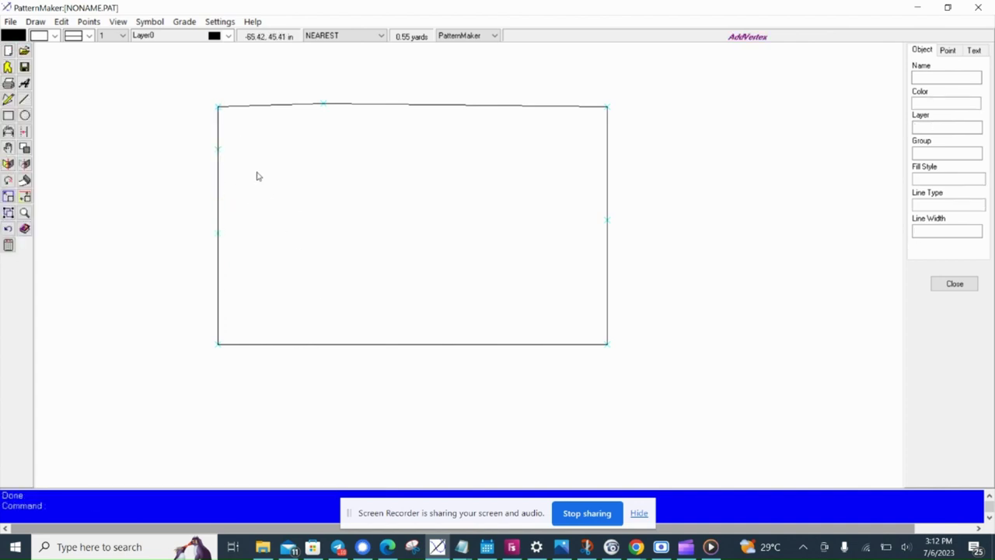
{"action": "left_click", "coordinate": [320, 37]}
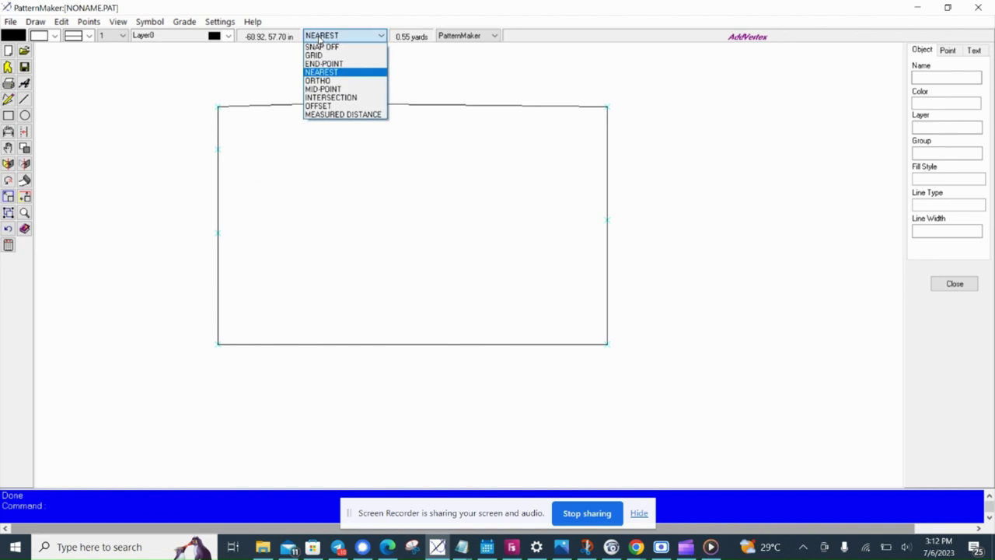
Step: With MID-POINT snap, add a vertex at the exact middle of the bottom edge
{"action": "left_click", "coordinate": [343, 90]}
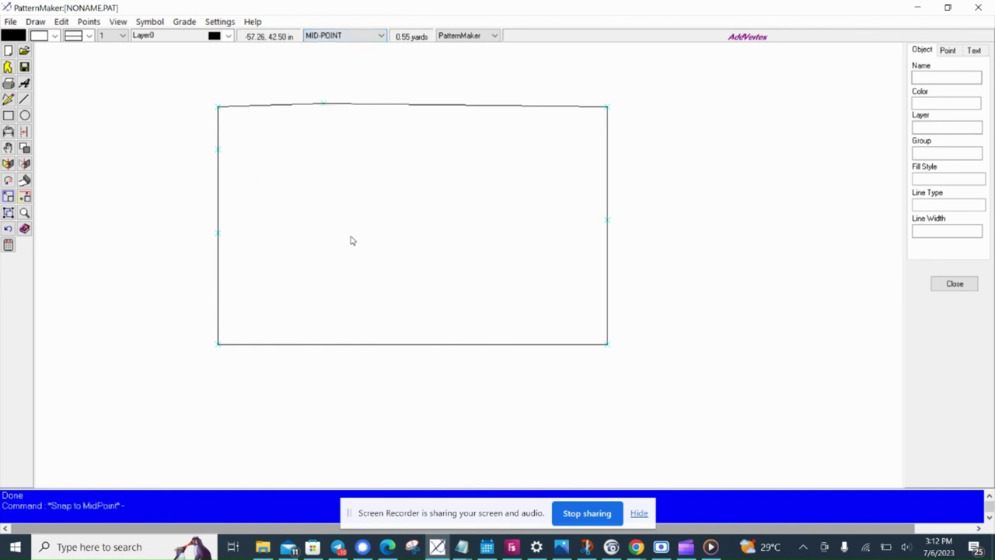
{"action": "key", "text": "Return"}
{"action": "left_click", "coordinate": [372, 346]}
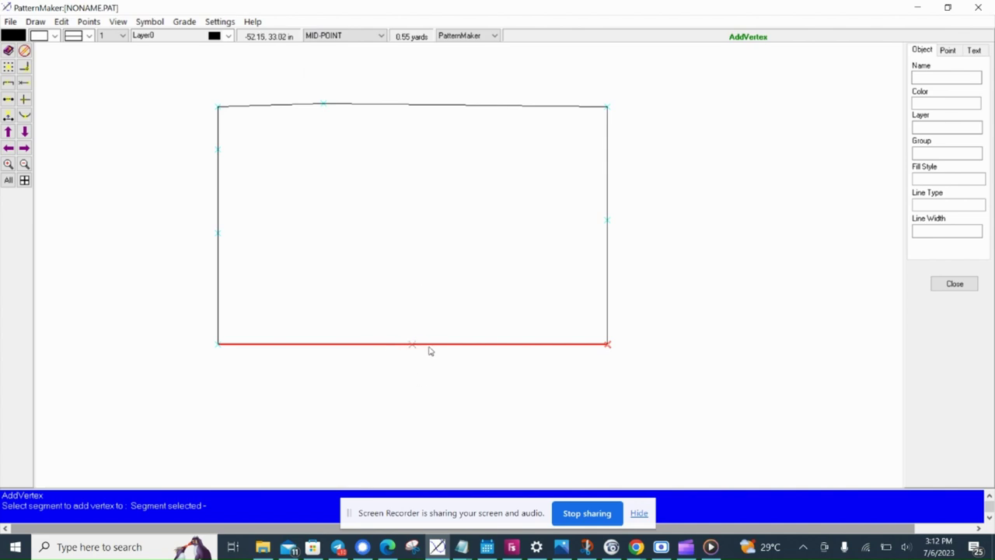
{"action": "left_click", "coordinate": [376, 349]}
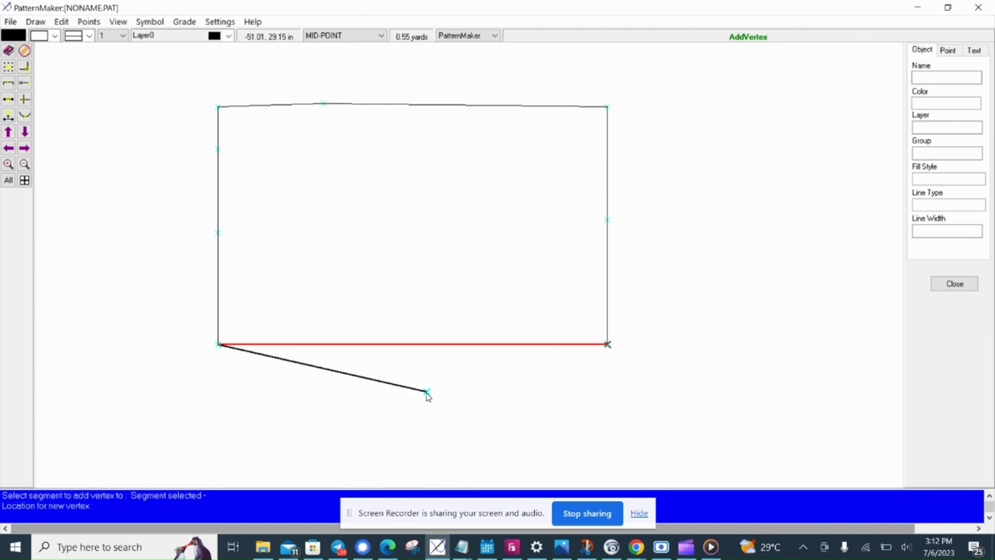
{"action": "left_click", "coordinate": [420, 355]}
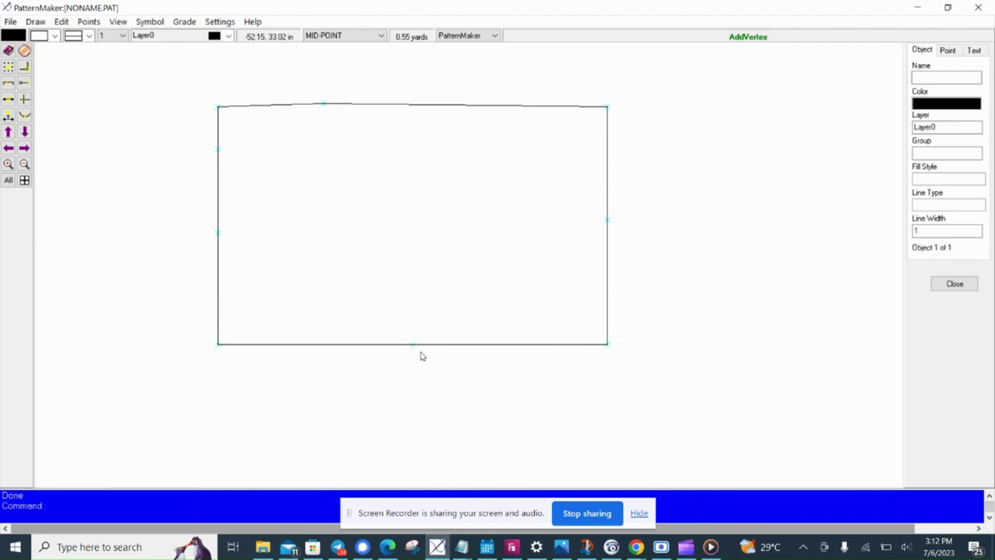
{"action": "left_click", "coordinate": [351, 37]}
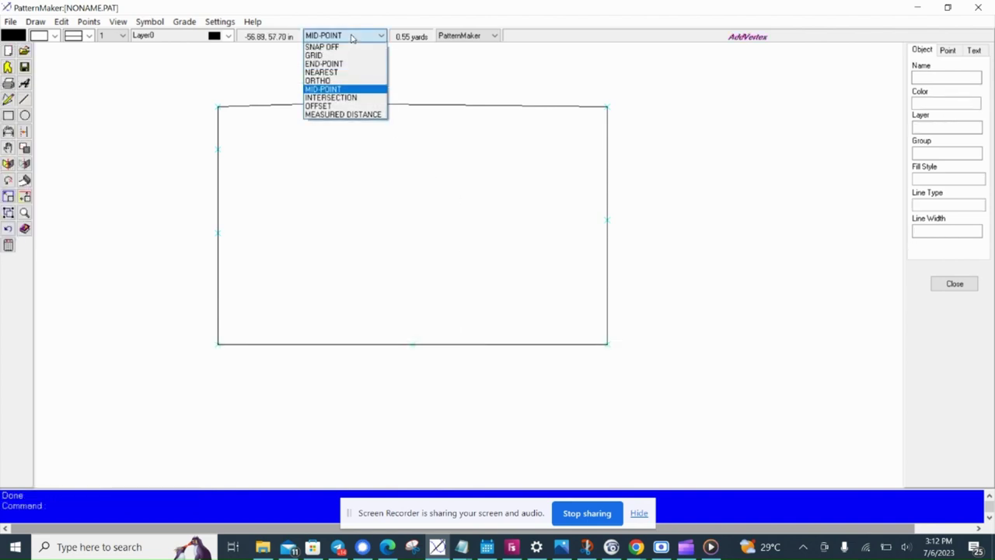
Step: Set MEASURED DISTANCE snap to 2 and add a bottom-edge vertex 2 from the bottom-left corner
{"action": "left_click", "coordinate": [340, 115]}
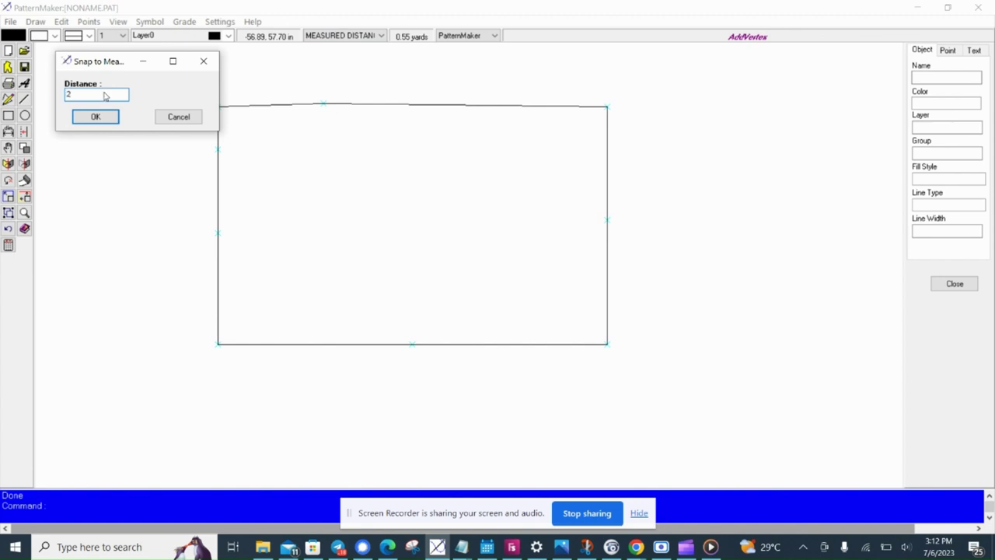
{"action": "left_click", "coordinate": [110, 117]}
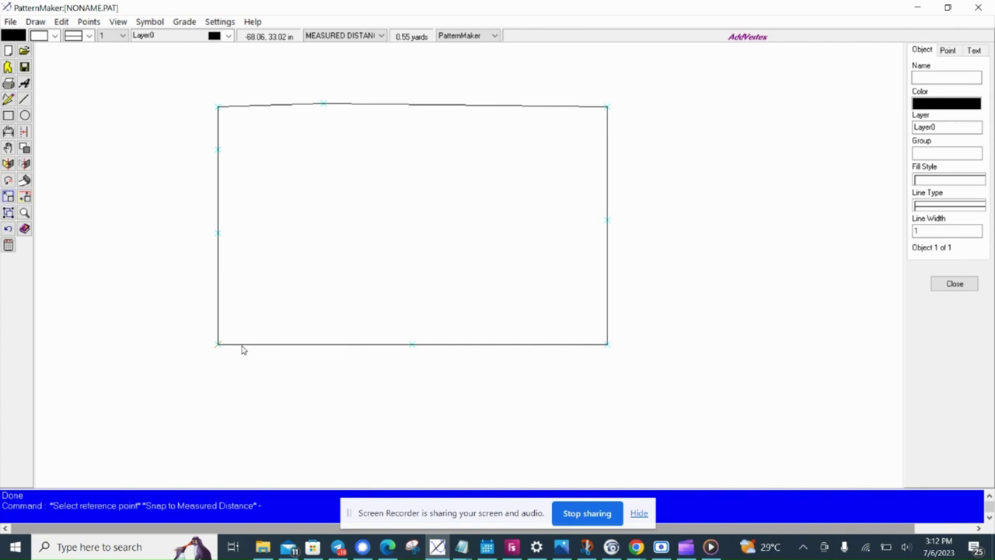
{"action": "left_click", "coordinate": [269, 355]}
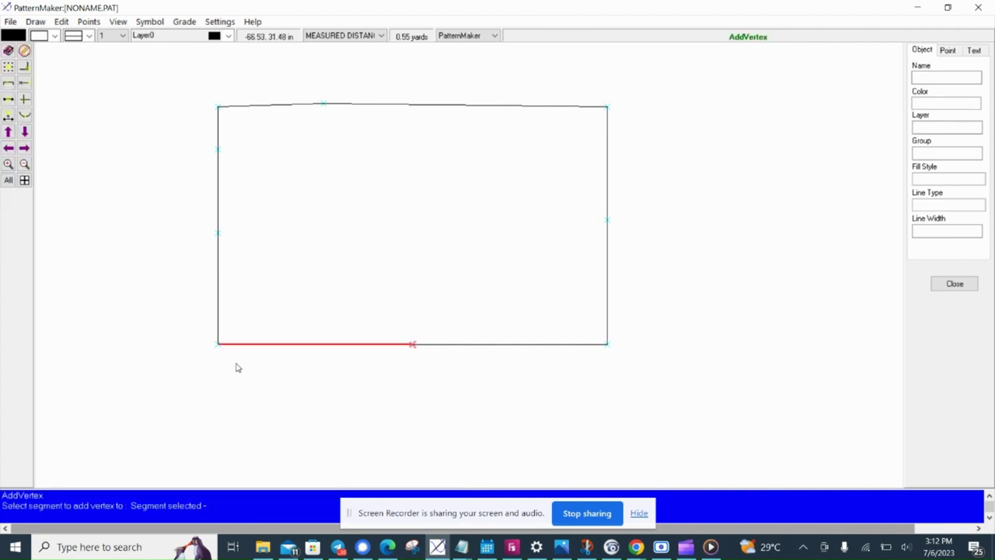
{"action": "left_click", "coordinate": [236, 352]}
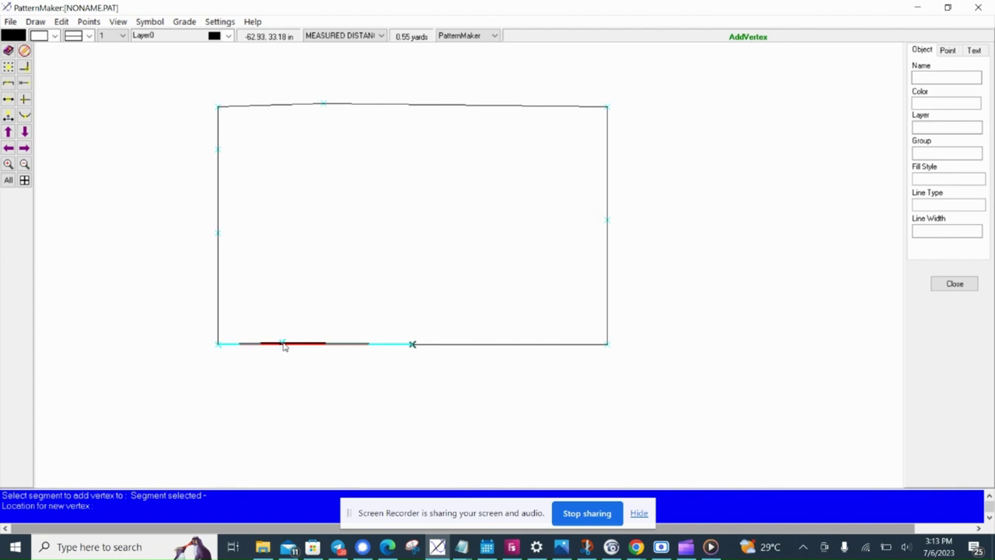
{"action": "left_click", "coordinate": [227, 354]}
{"action": "left_click", "coordinate": [219, 347]}
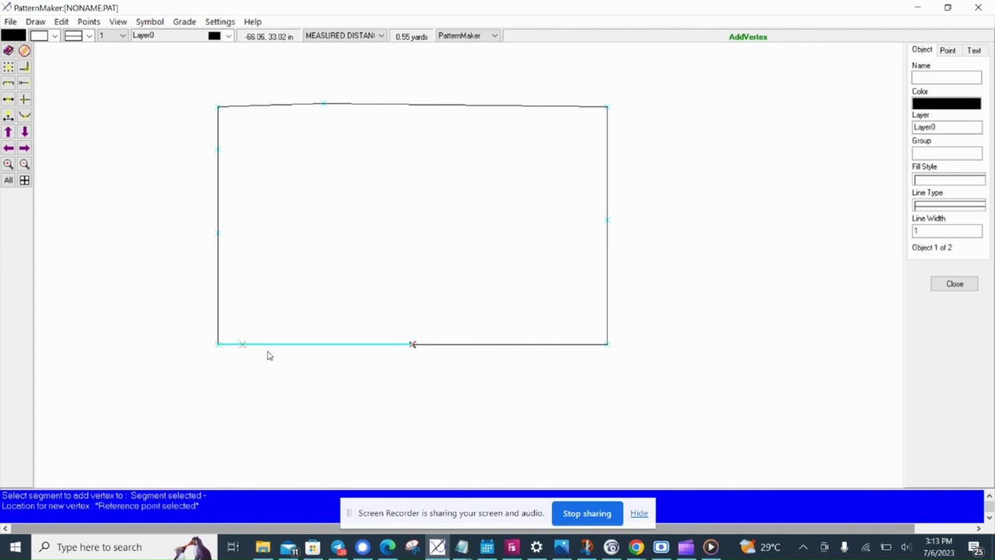
{"action": "left_click", "coordinate": [244, 349]}
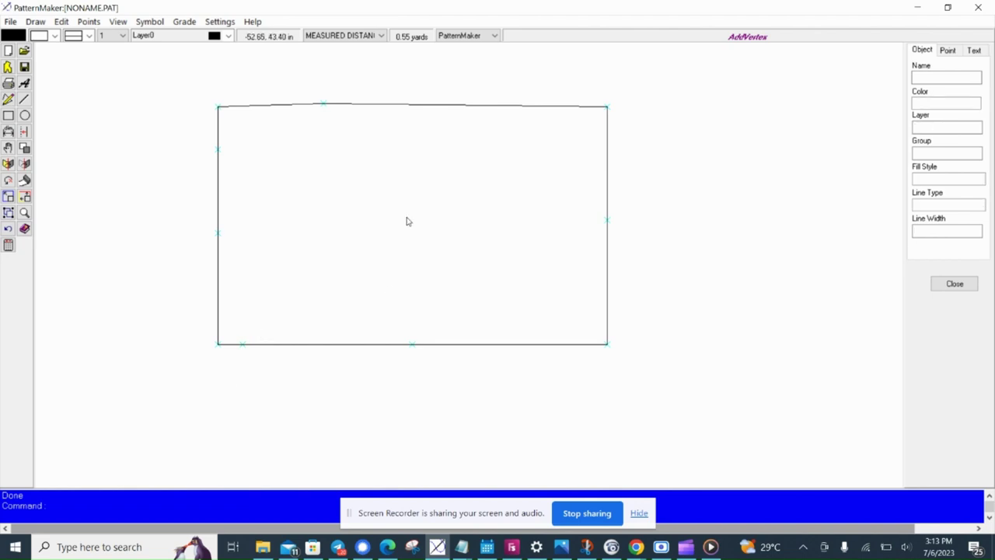
Step: Draw a horizontal line from inside the rectangle out past its right edge
{"action": "left_click", "coordinate": [25, 99]}
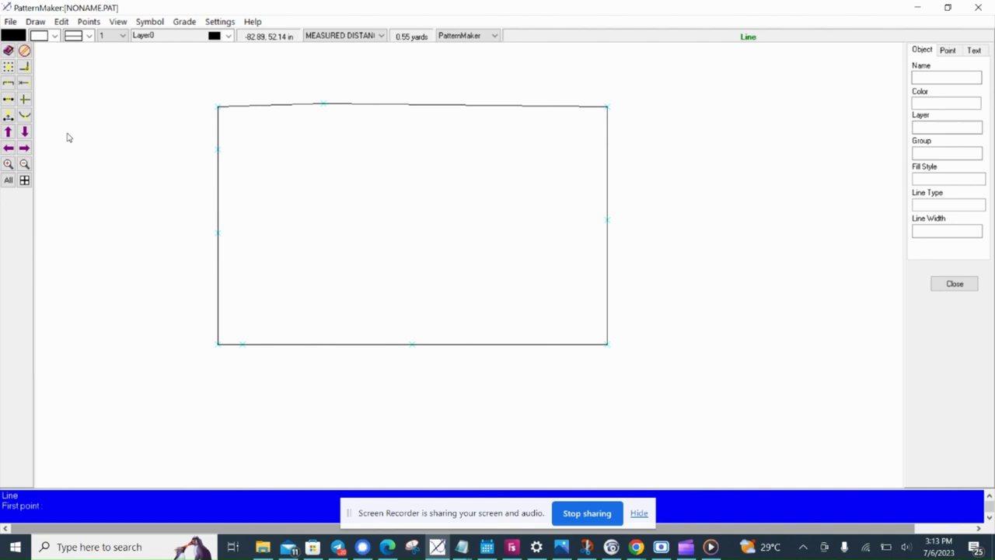
{"action": "left_click", "coordinate": [516, 198]}
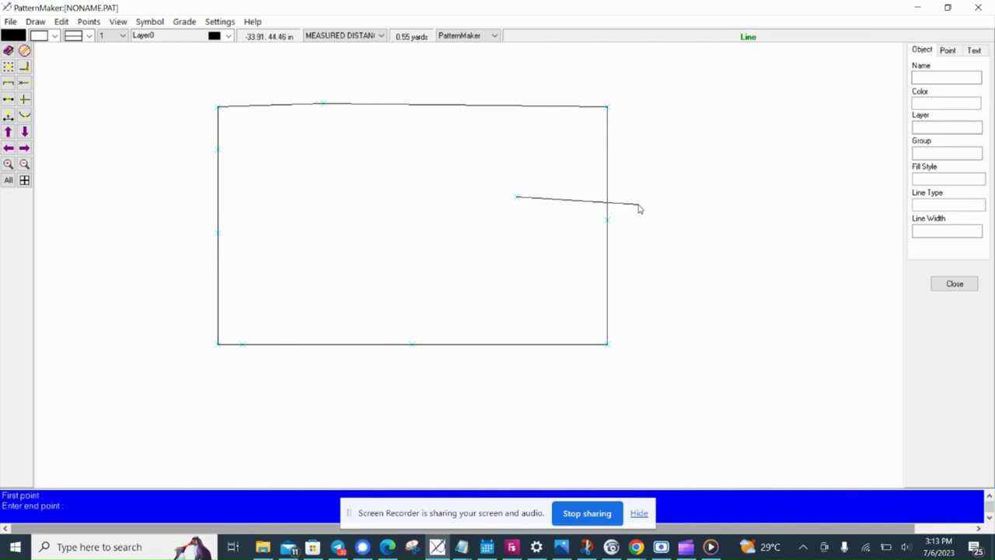
{"action": "left_click", "coordinate": [743, 199]}
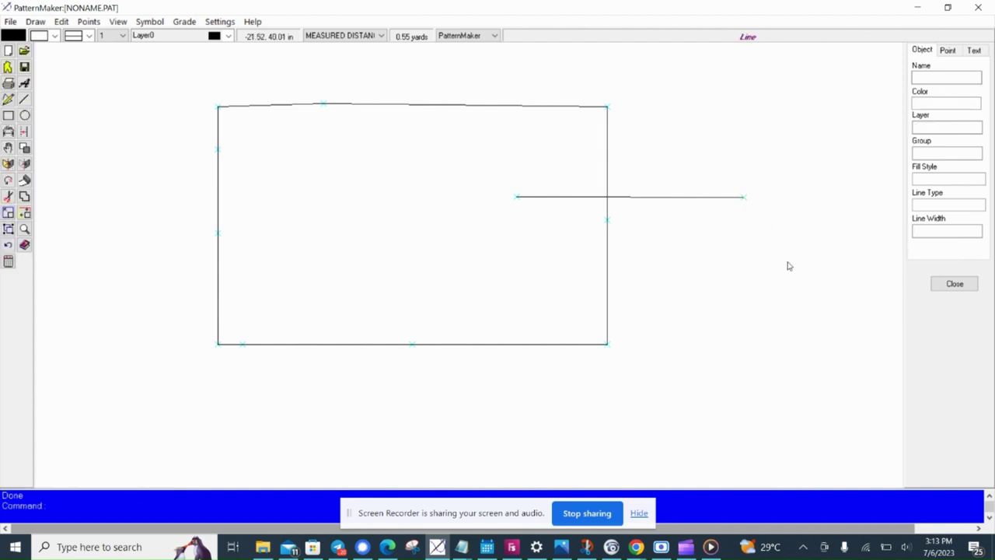
Step: With INTERSECTION snap, add vertices on the right edge and the line where they cross
{"action": "left_click", "coordinate": [89, 21]}
{"action": "left_click", "coordinate": [118, 39]}
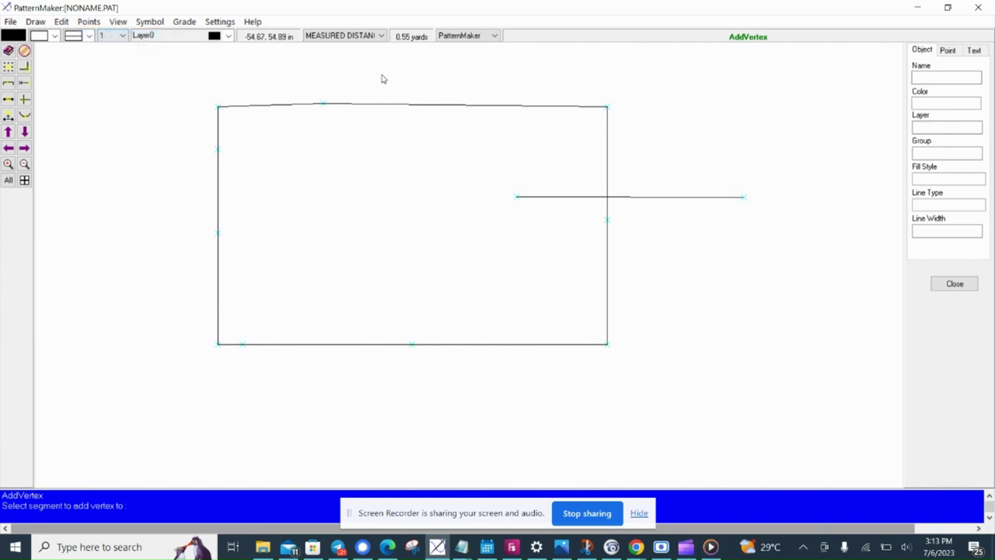
{"action": "left_click", "coordinate": [366, 39]}
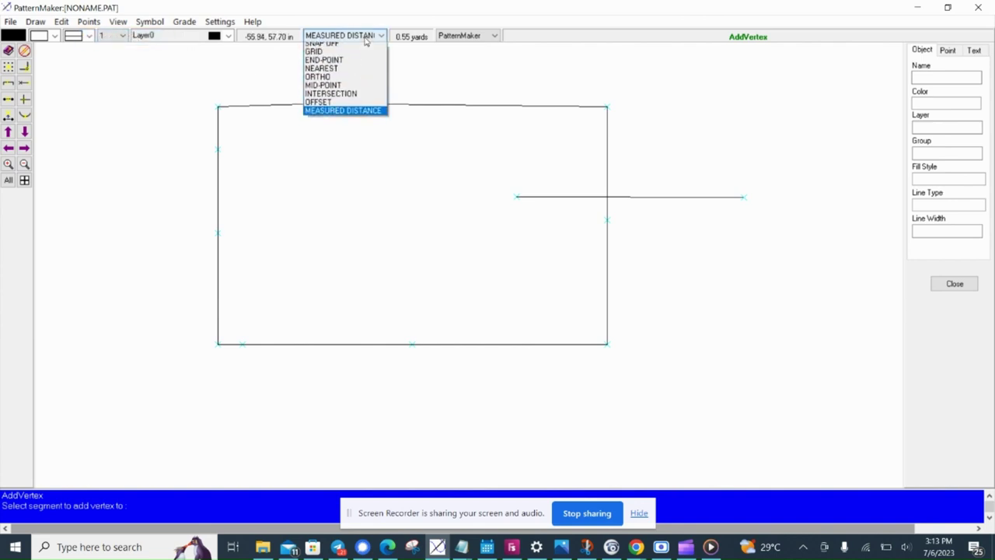
{"action": "left_click", "coordinate": [355, 99]}
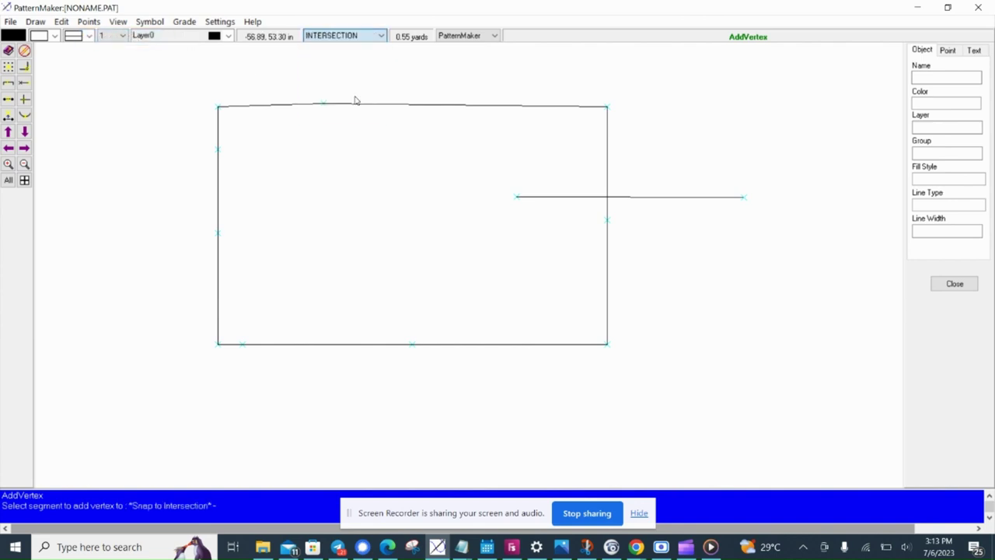
{"action": "left_click", "coordinate": [611, 151]}
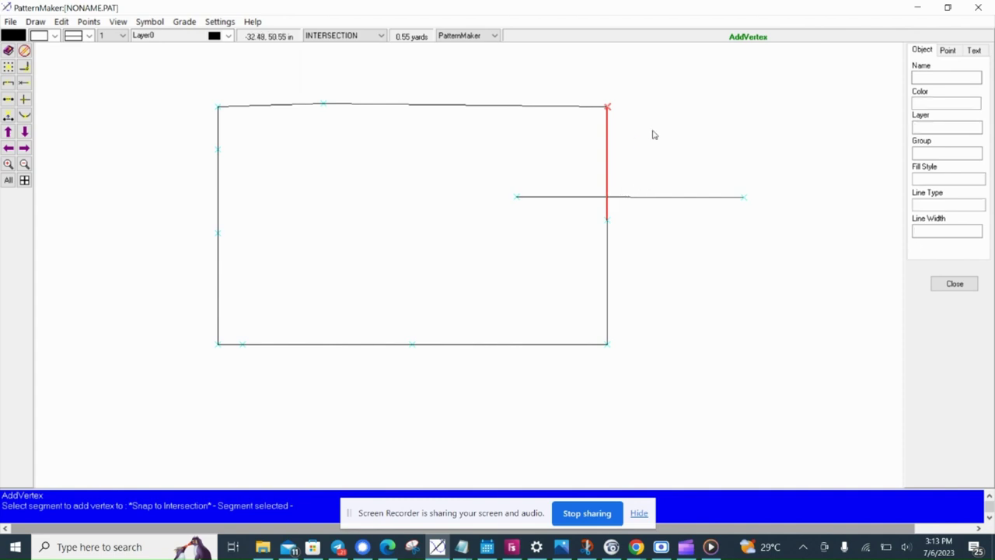
{"action": "left_click", "coordinate": [653, 132]}
{"action": "left_click", "coordinate": [614, 195]}
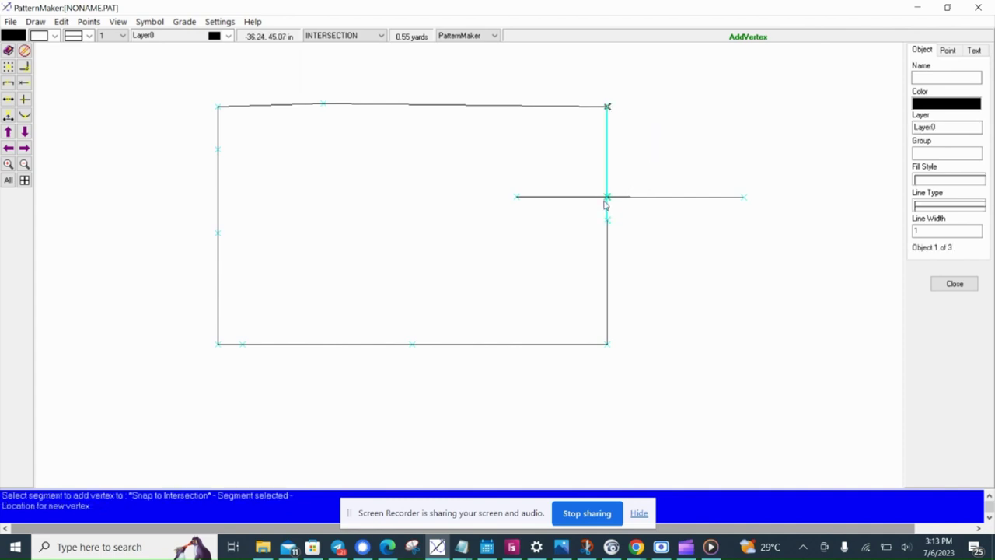
{"action": "left_click", "coordinate": [668, 215]}
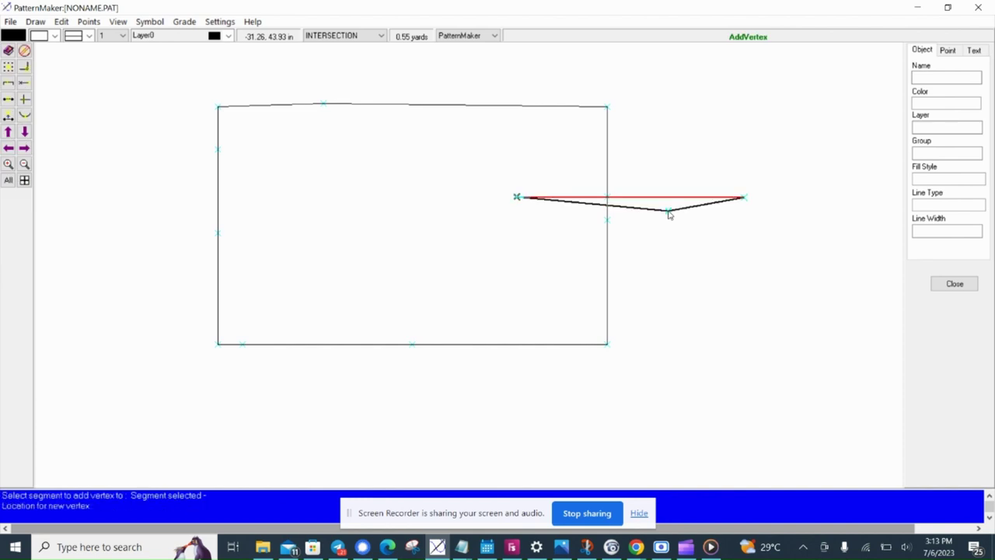
{"action": "left_click", "coordinate": [617, 197]}
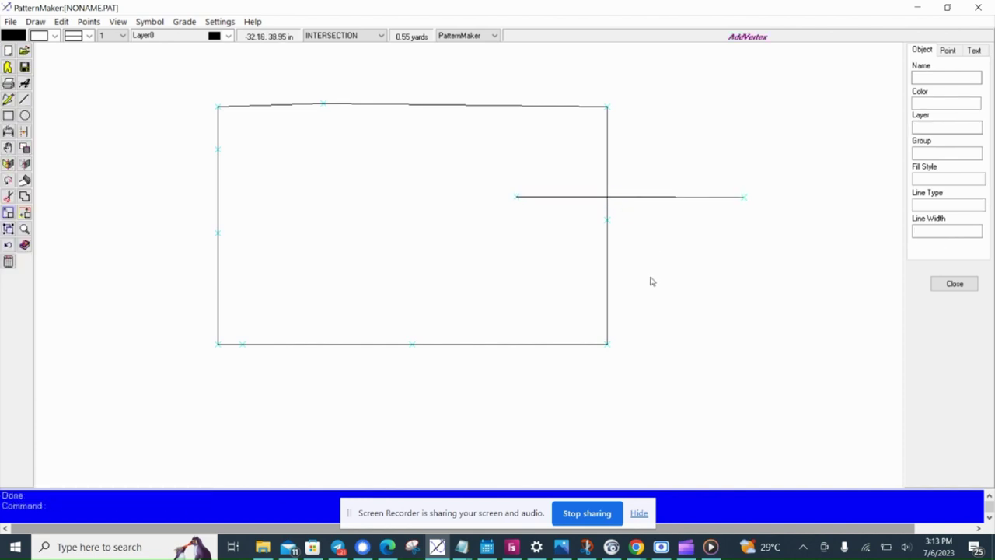
Step: With ORTHO snap, draw a vertical line left of the rectangle and a horizontal line below it
{"action": "left_click", "coordinate": [24, 99]}
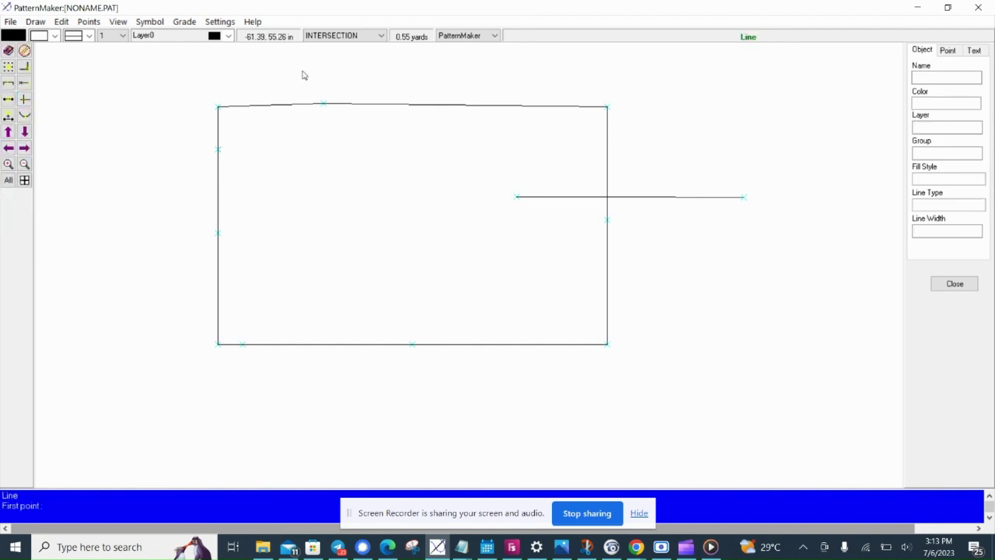
{"action": "left_click", "coordinate": [340, 37]}
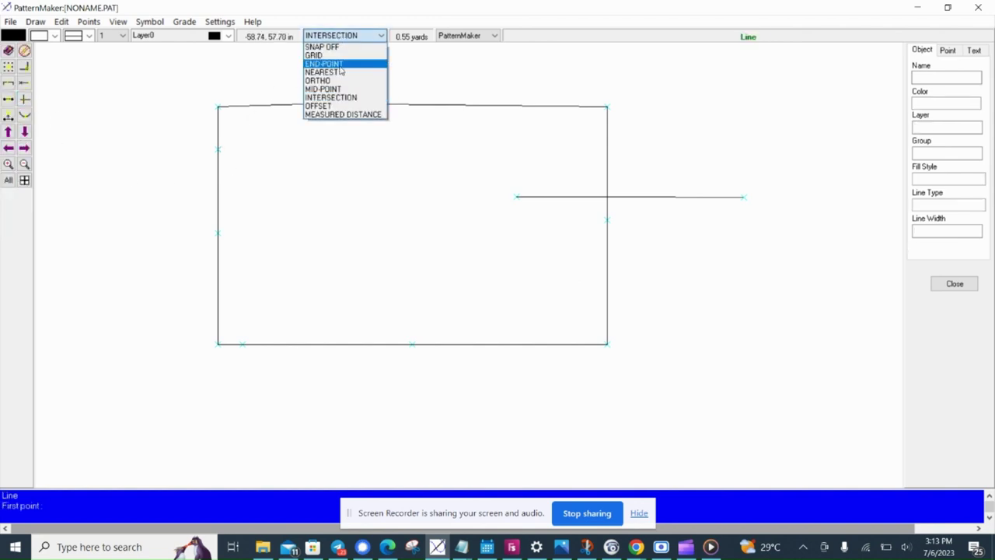
{"action": "left_click", "coordinate": [336, 81]}
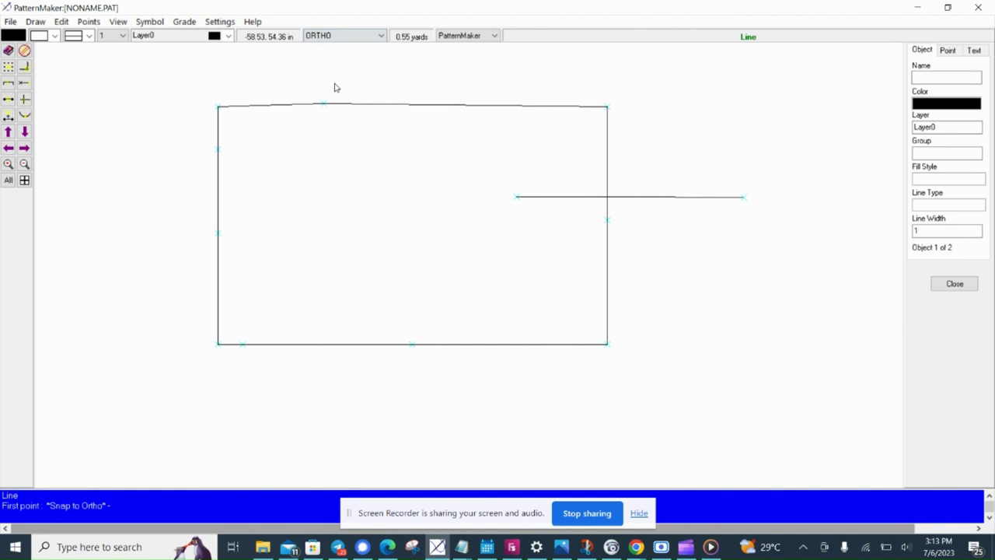
{"action": "left_click", "coordinate": [145, 84]}
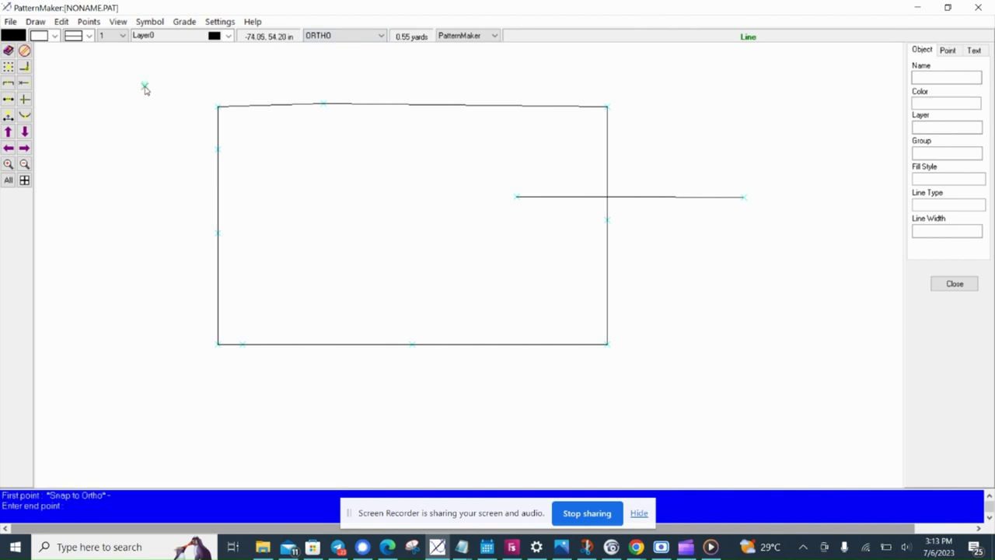
{"action": "left_click", "coordinate": [123, 354]}
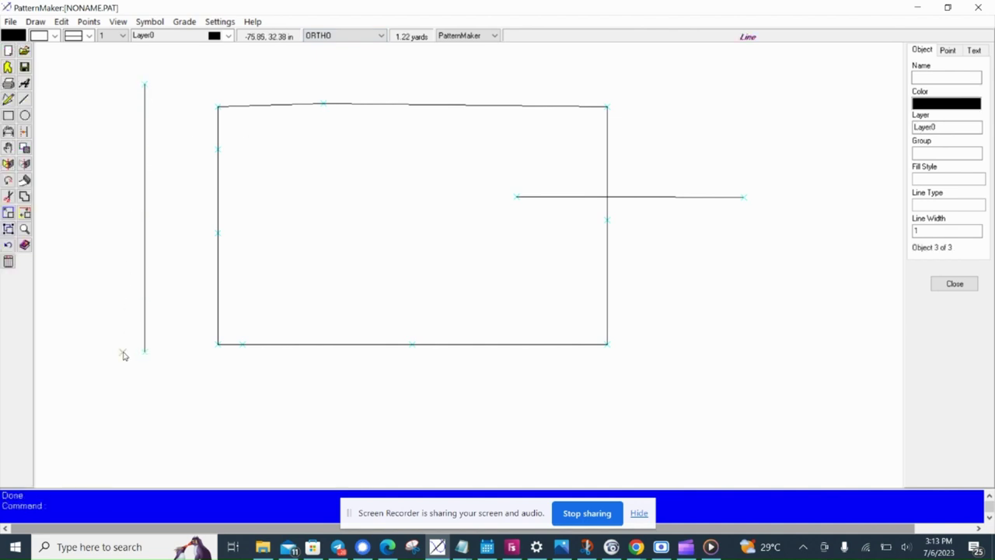
{"action": "left_click", "coordinate": [143, 417]}
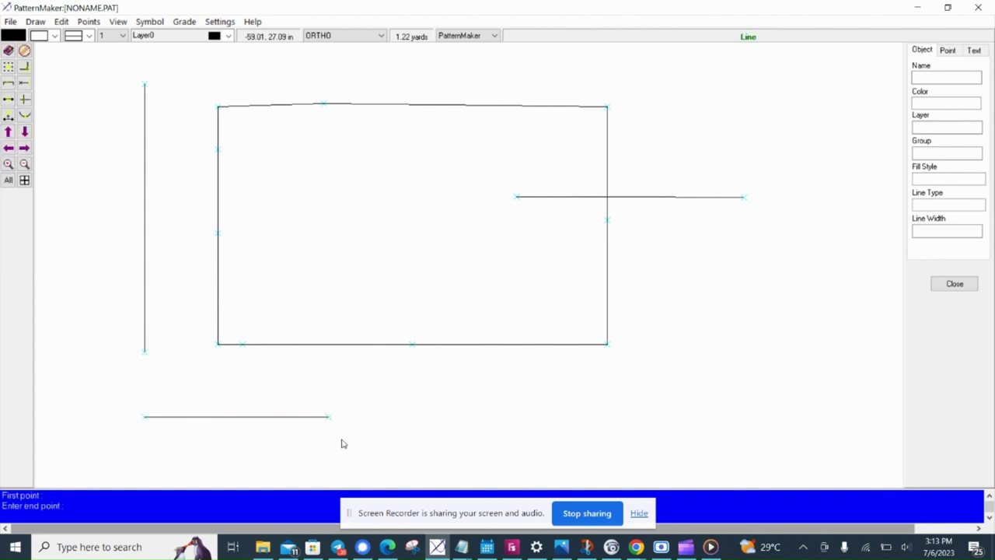
{"action": "left_click", "coordinate": [490, 435]}
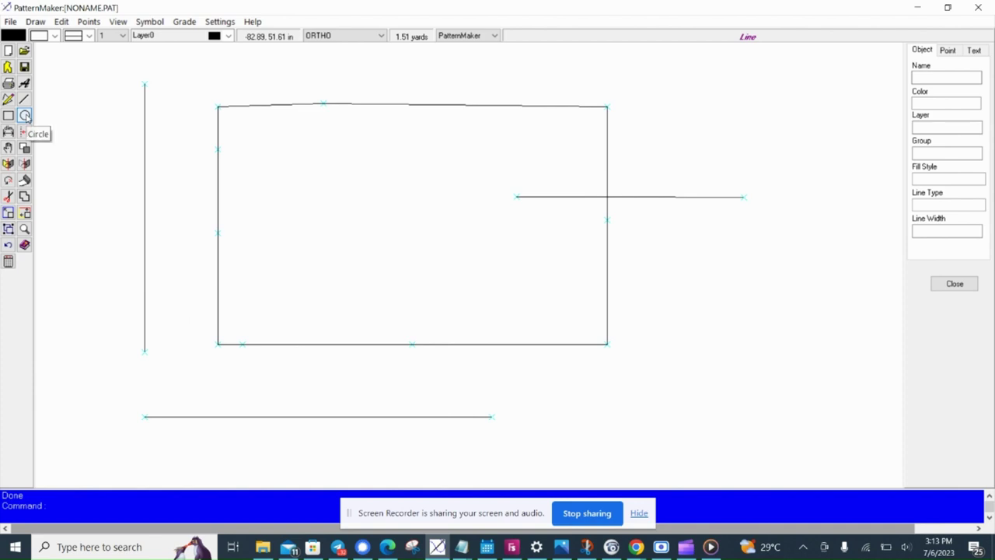
Step: With the Dot tool and OFFSET snap, place dots beyond the top-right and bottom-right corners
{"action": "left_click", "coordinate": [35, 21]}
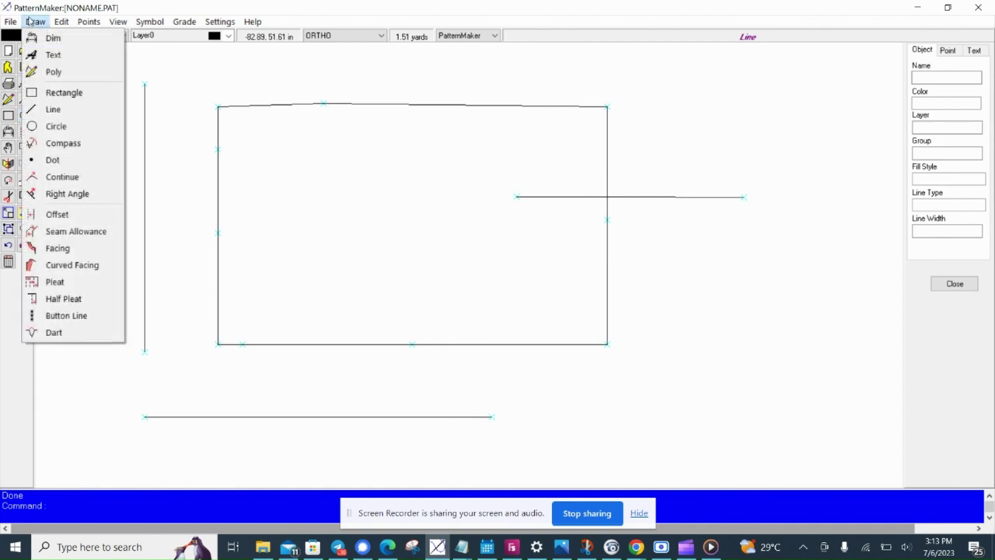
{"action": "left_click", "coordinate": [77, 161]}
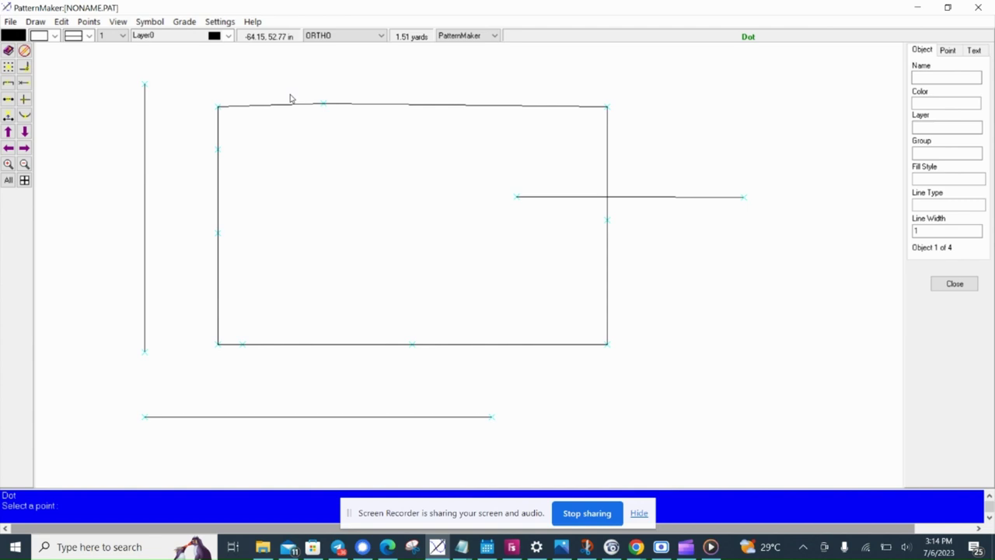
{"action": "left_click", "coordinate": [342, 37]}
{"action": "key", "text": "Down"}
{"action": "key", "text": "Down"}
{"action": "key", "text": "Down"}
{"action": "key", "text": "Down"}
{"action": "key", "text": "Down"}
{"action": "key", "text": "Down"}
{"action": "key", "text": "Down"}
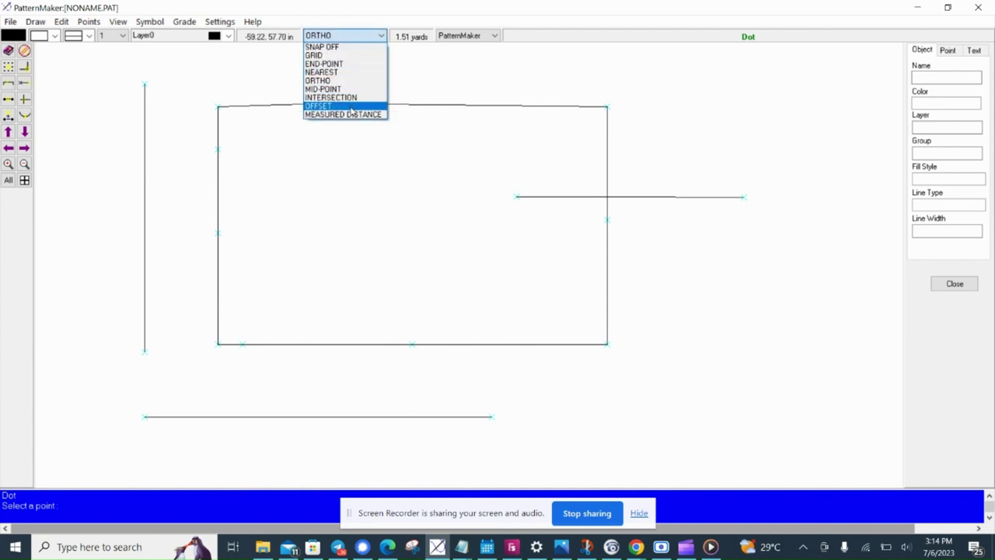
{"action": "key", "text": "Return"}
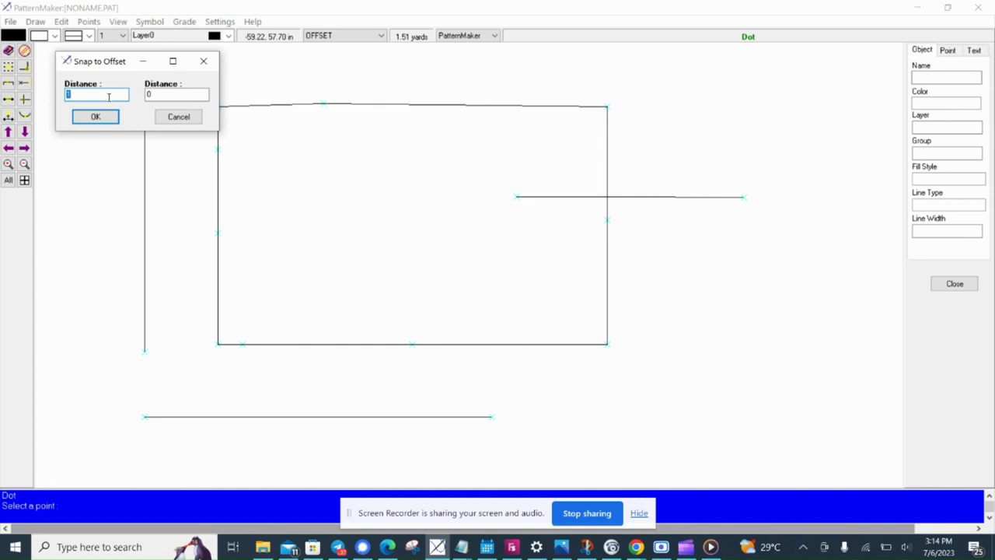
{"action": "left_click", "coordinate": [95, 117]}
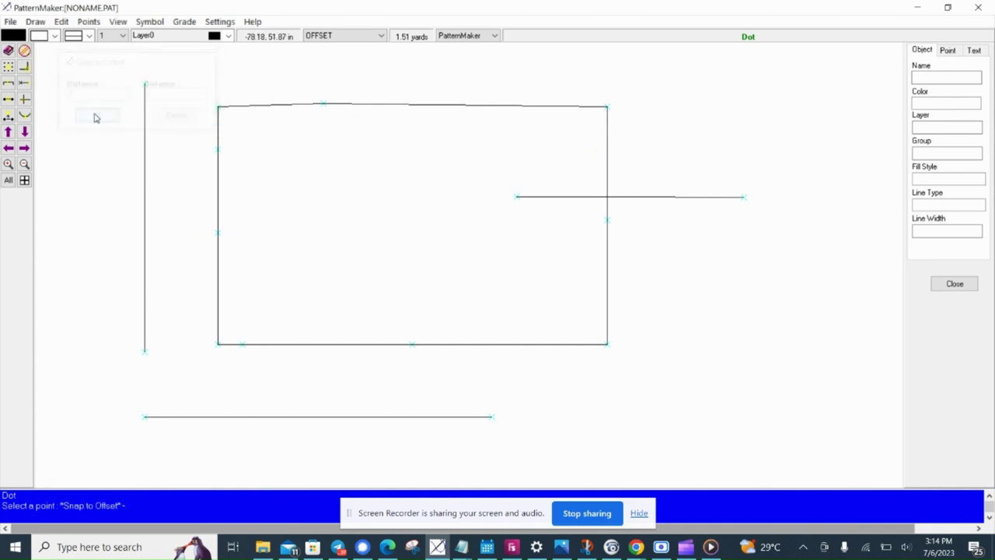
{"action": "left_click", "coordinate": [655, 115]}
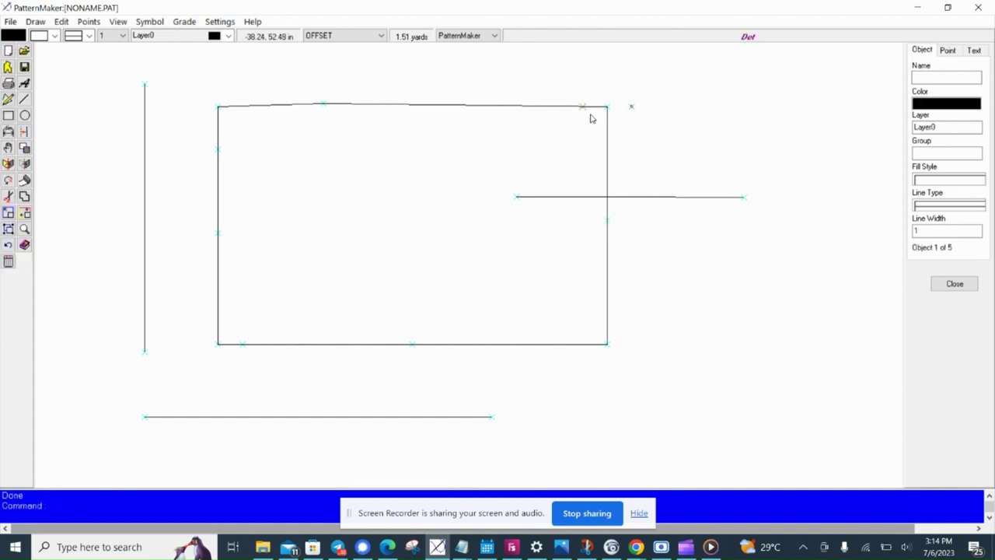
{"action": "left_click", "coordinate": [642, 345]}
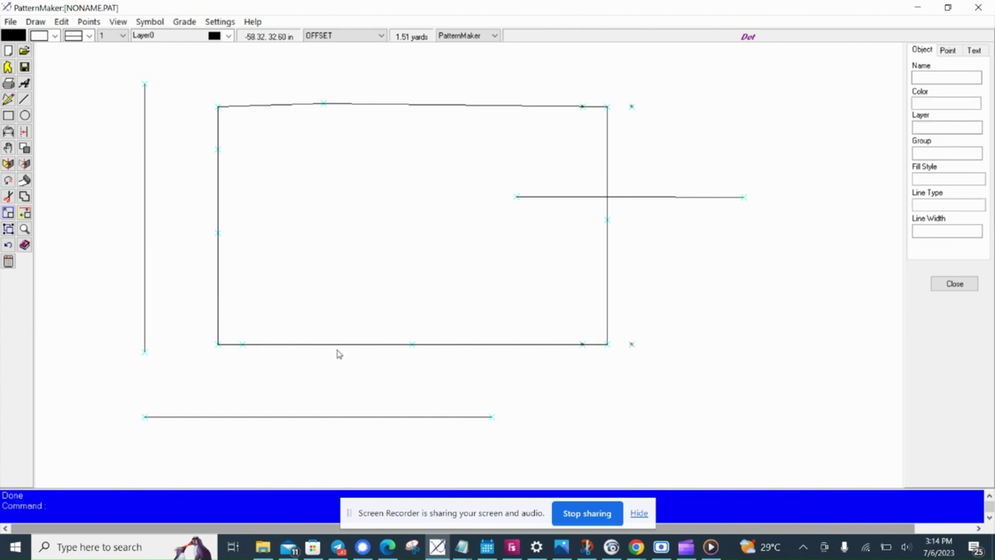
Step: Draw an offset line beneath the full bottom edge and another just inside the left edge
{"action": "left_click", "coordinate": [23, 101]}
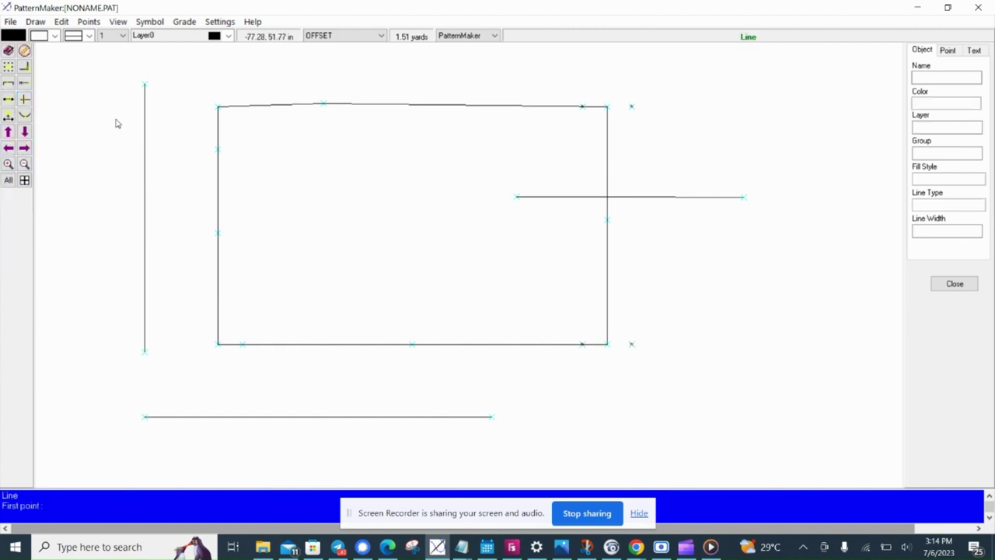
{"action": "left_click", "coordinate": [217, 370]}
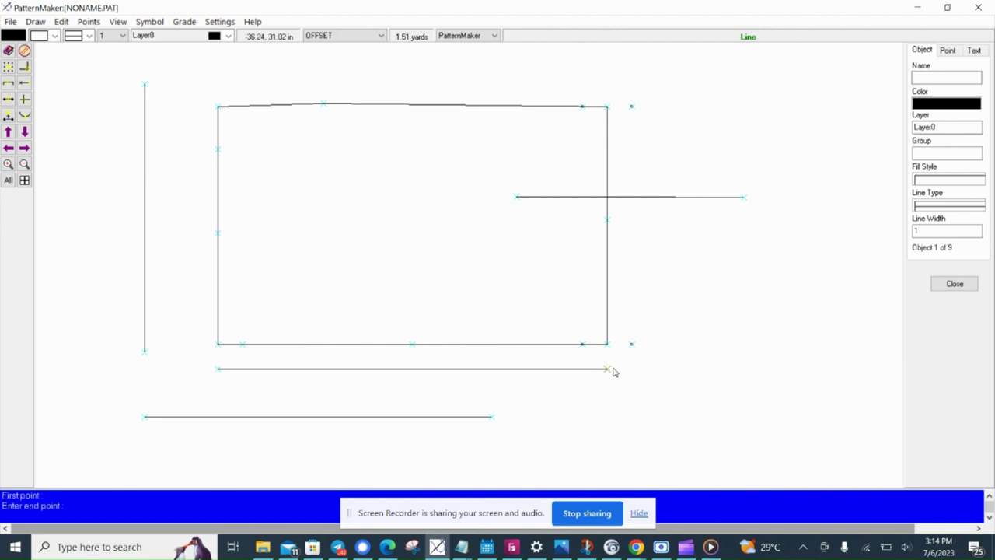
{"action": "left_click", "coordinate": [612, 369]}
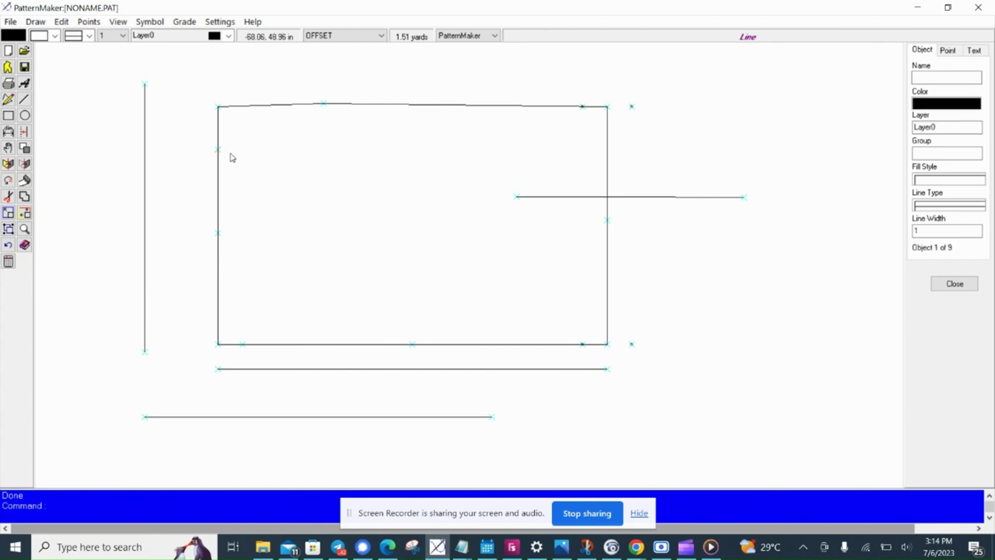
{"action": "left_click", "coordinate": [245, 121]}
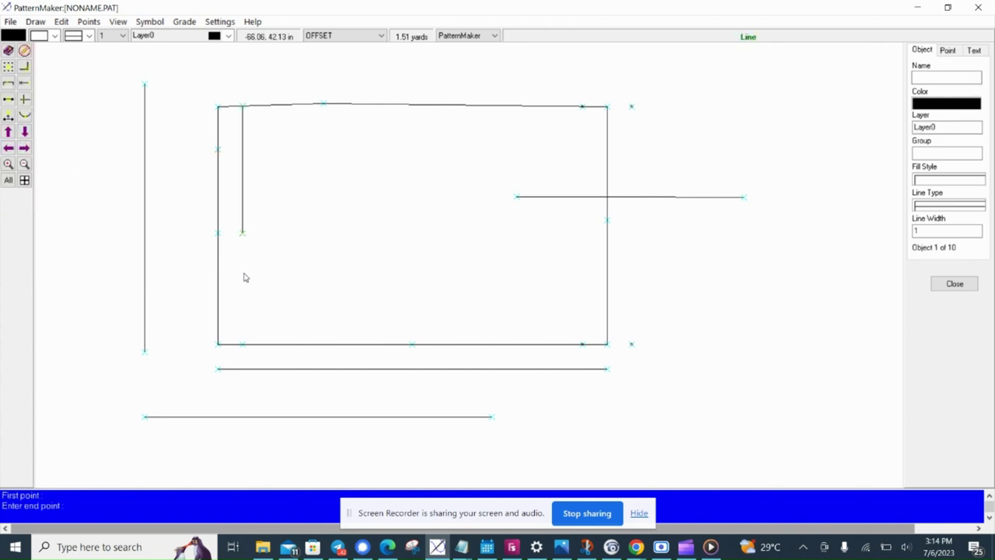
{"action": "left_click", "coordinate": [242, 346]}
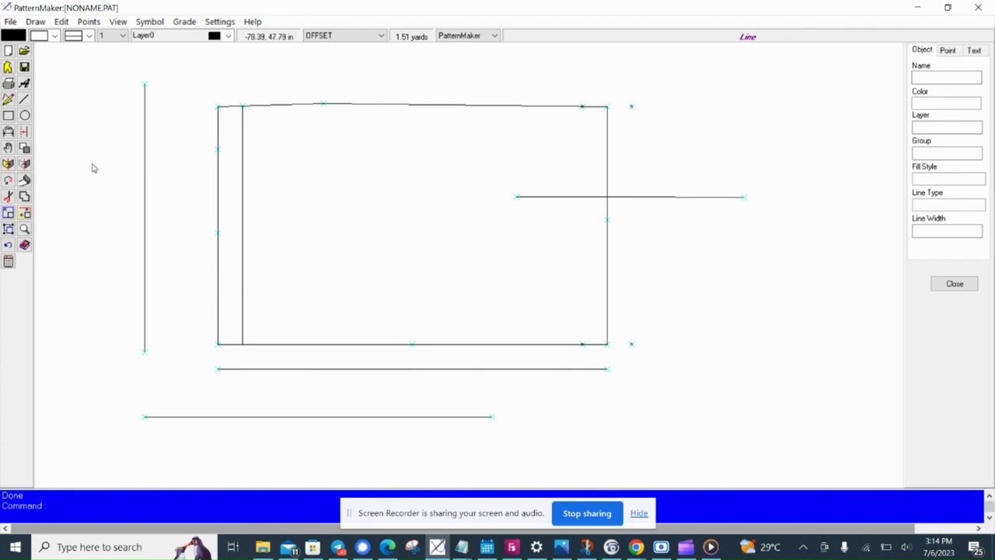
{"action": "left_click", "coordinate": [347, 37]}
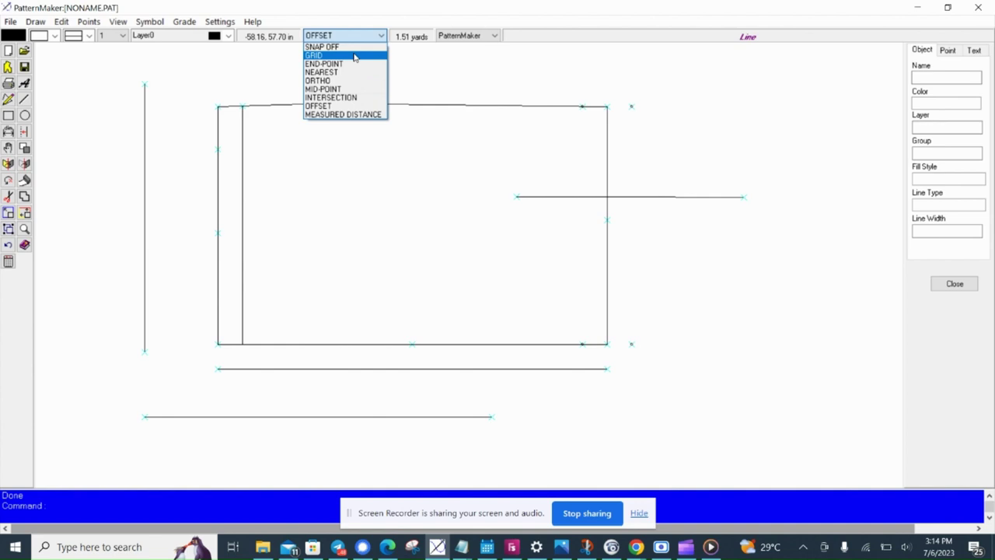
Step: Using GRID snap, draw a vertical line, a horizontal line near the top, and a diagonal inside the rectangle
{"action": "left_click", "coordinate": [355, 56]}
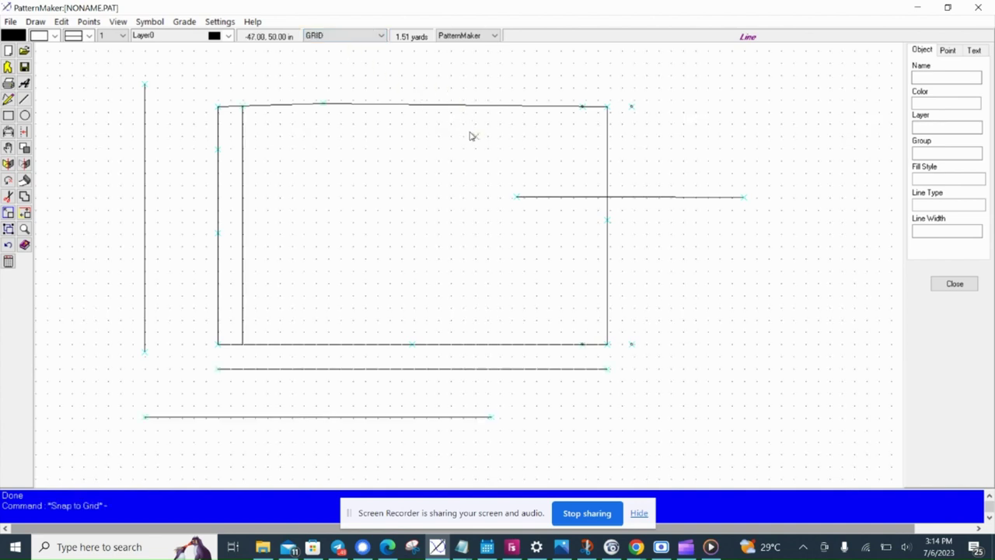
{"action": "left_click", "coordinate": [280, 150]}
{"action": "left_click", "coordinate": [279, 318]}
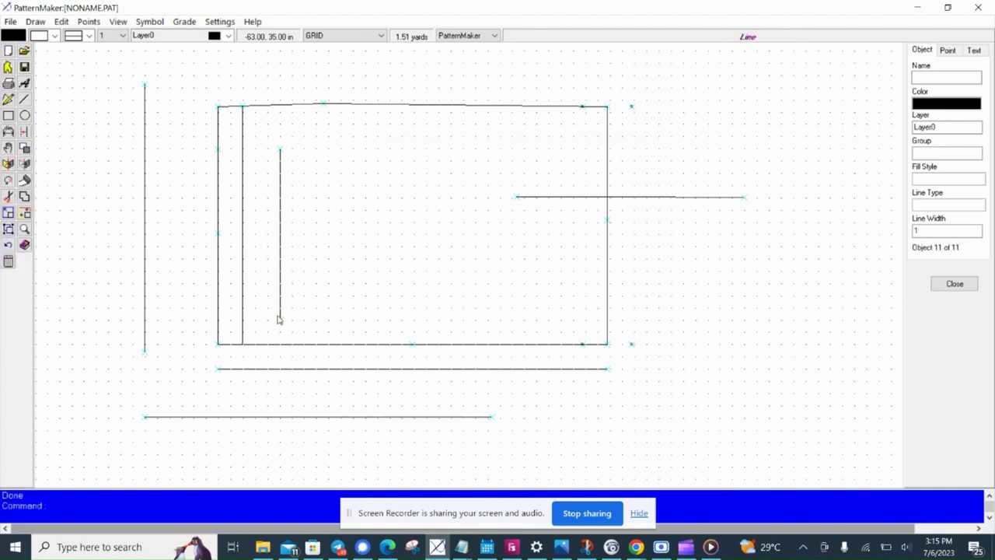
{"action": "left_click", "coordinate": [307, 149]}
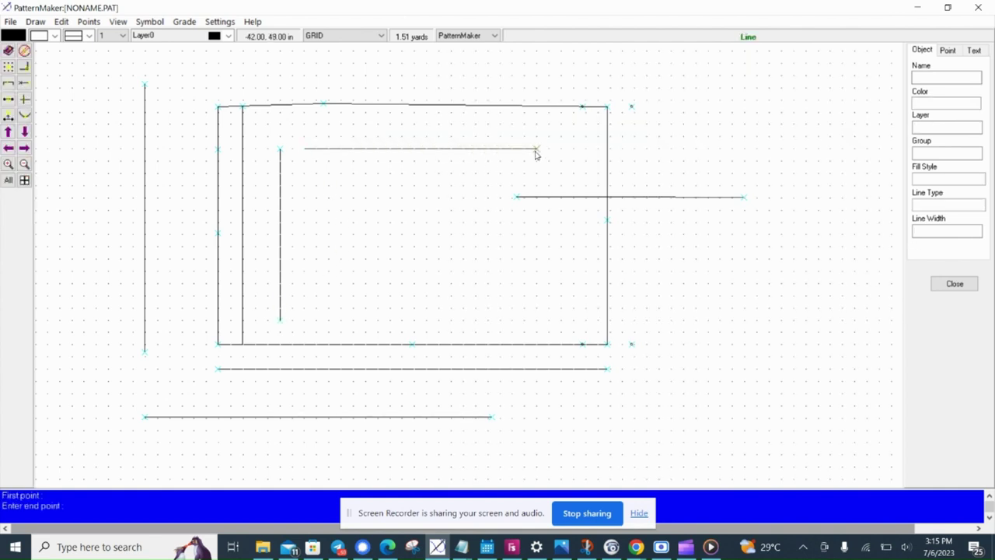
{"action": "left_click", "coordinate": [547, 150]}
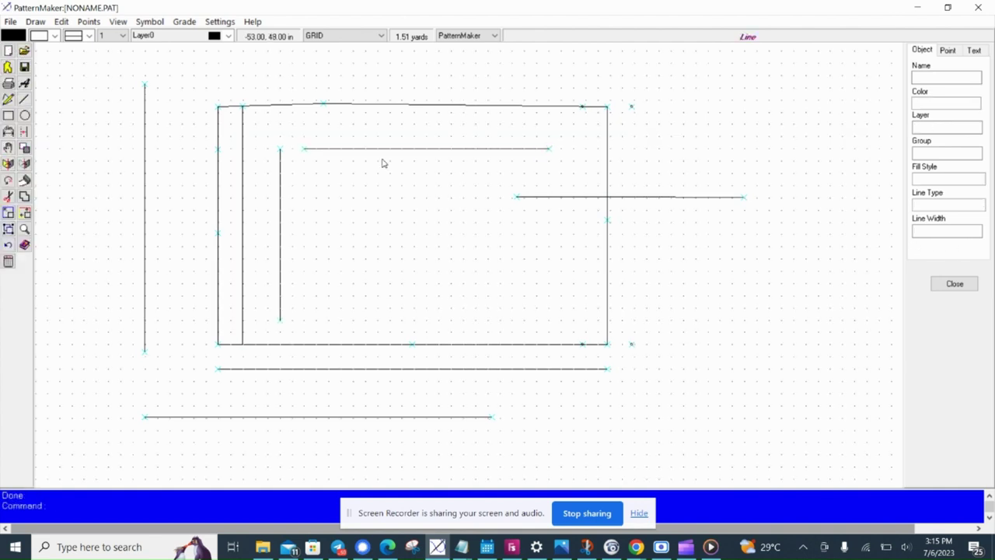
{"action": "left_click", "coordinate": [281, 141]}
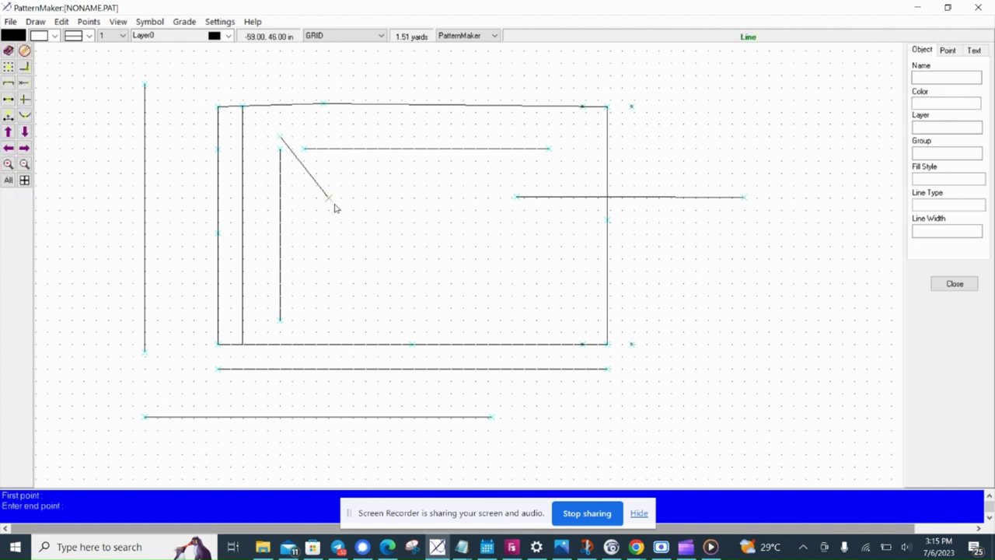
{"action": "left_click", "coordinate": [413, 308]}
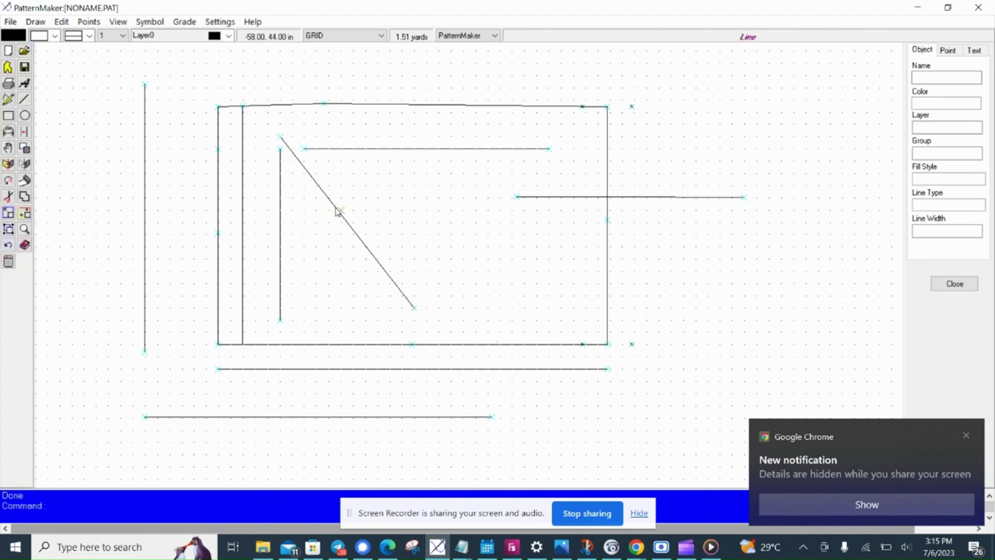